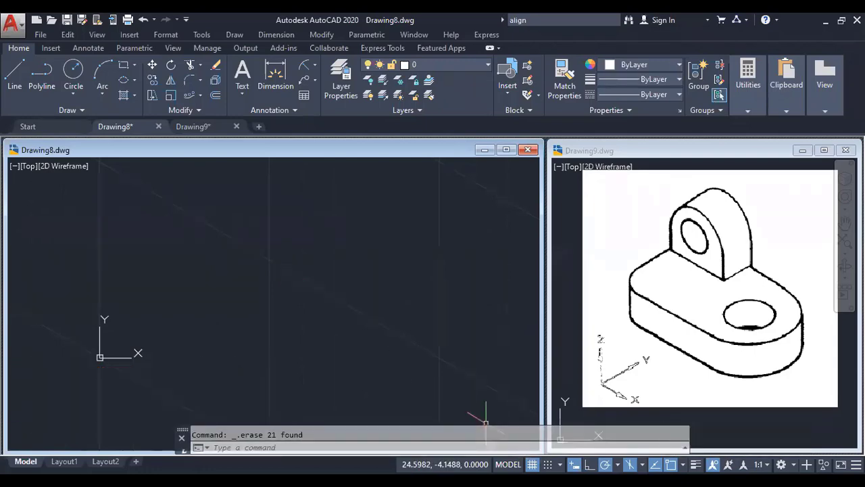
- Set the isometric drafting plane to isoplane Top
left_click(642, 464)
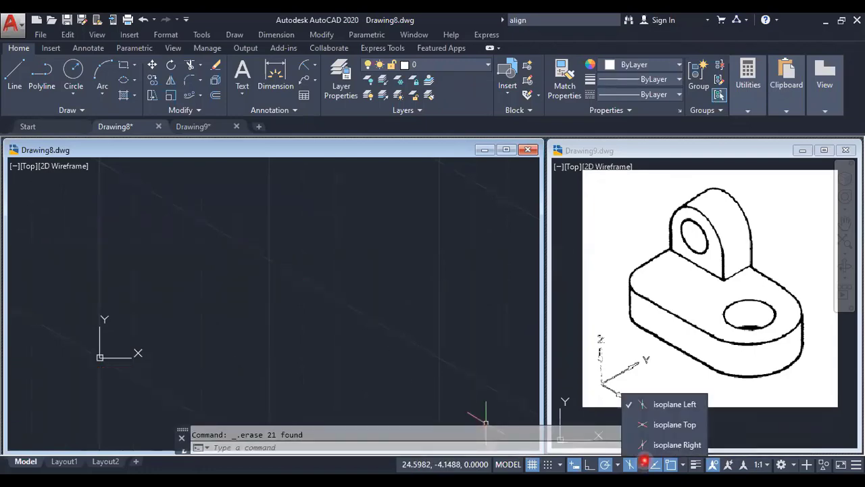
left_click(662, 426)
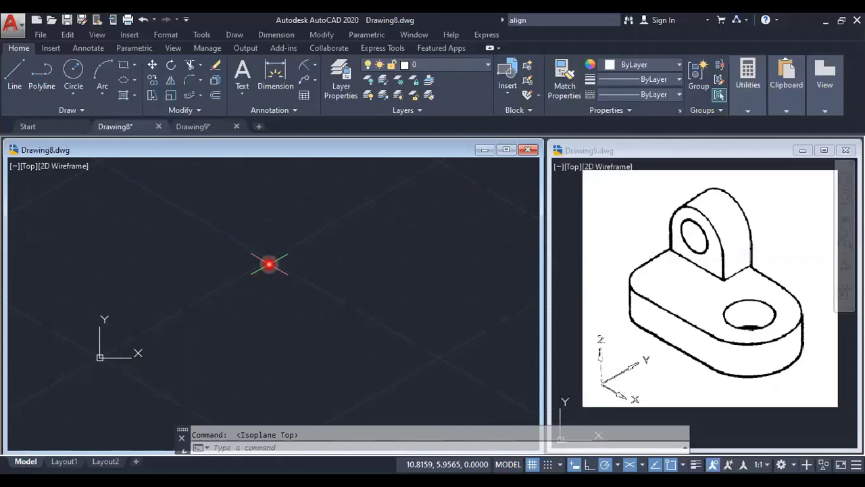
key("F5")
key("F5")
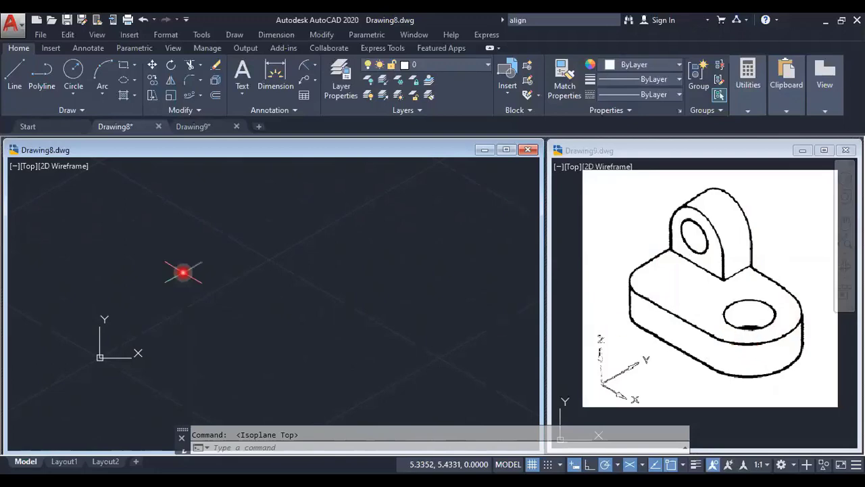
- Draw two connected isometric lines for the rear short edge and rear long edge of the base outline
left_click(19, 81)
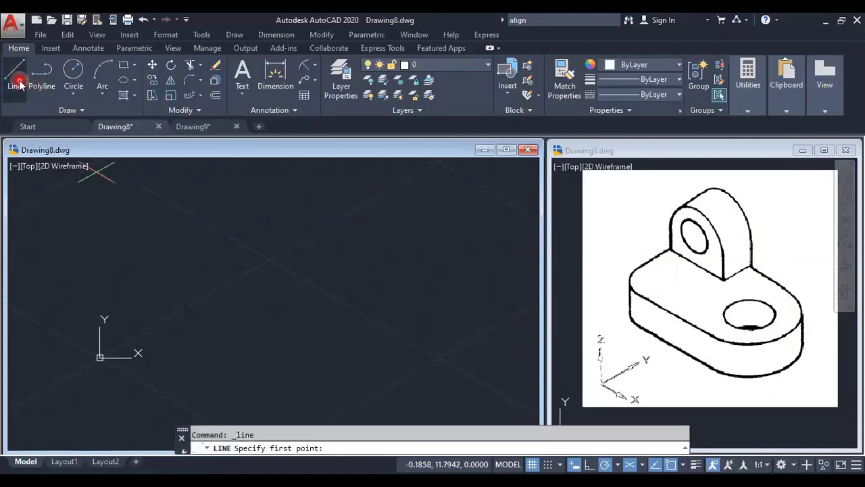
left_click(167, 317)
left_click(269, 260)
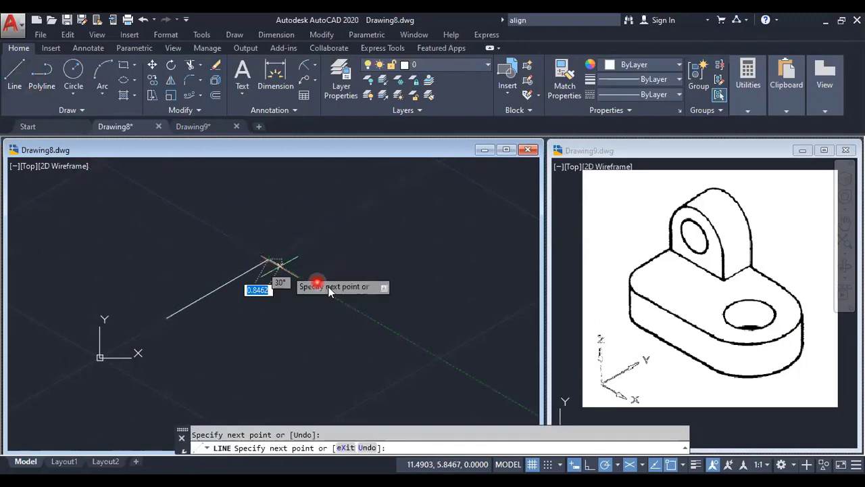
left_click(406, 340)
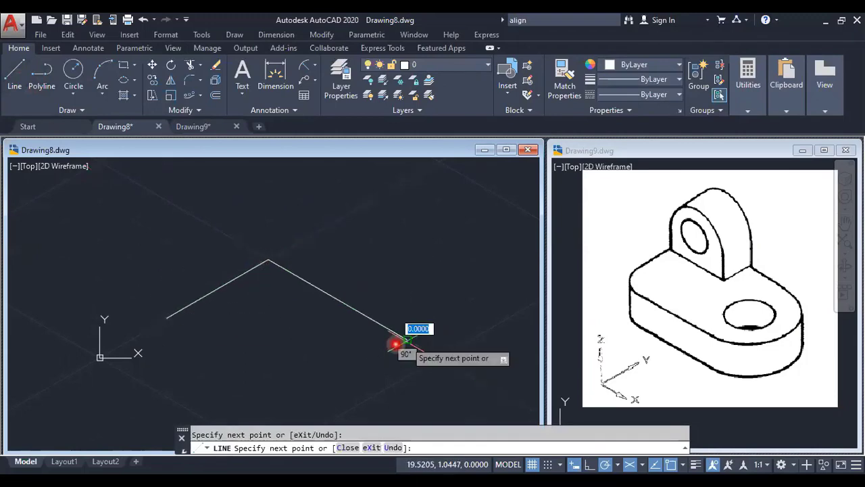
left_click(307, 396)
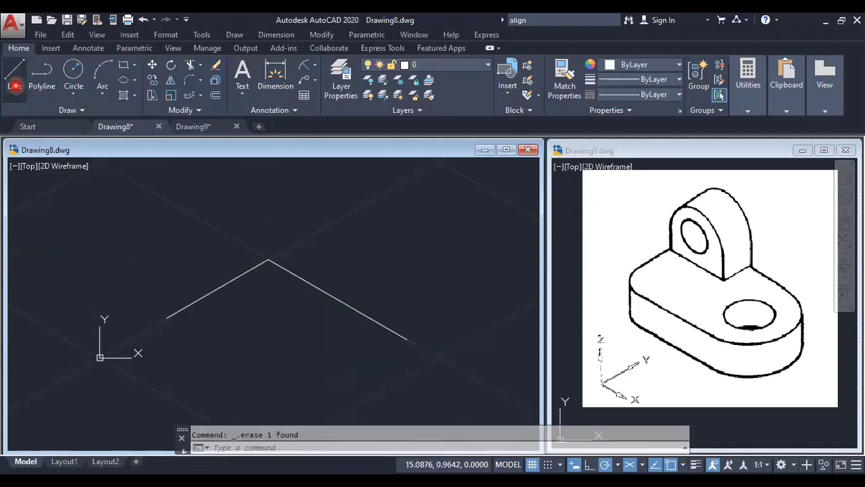
- Complete the base parallelogram with lines for the front long edge and the remaining short edge, parallel to the existing ones
left_click(14, 85)
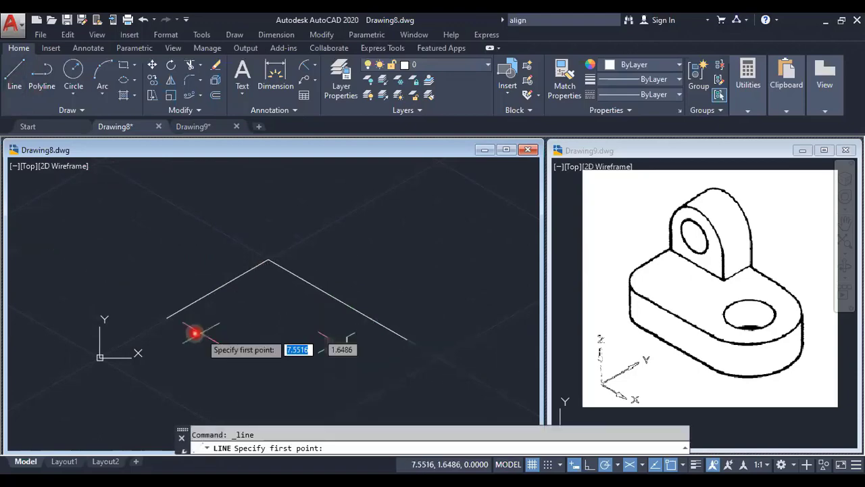
left_click(167, 317)
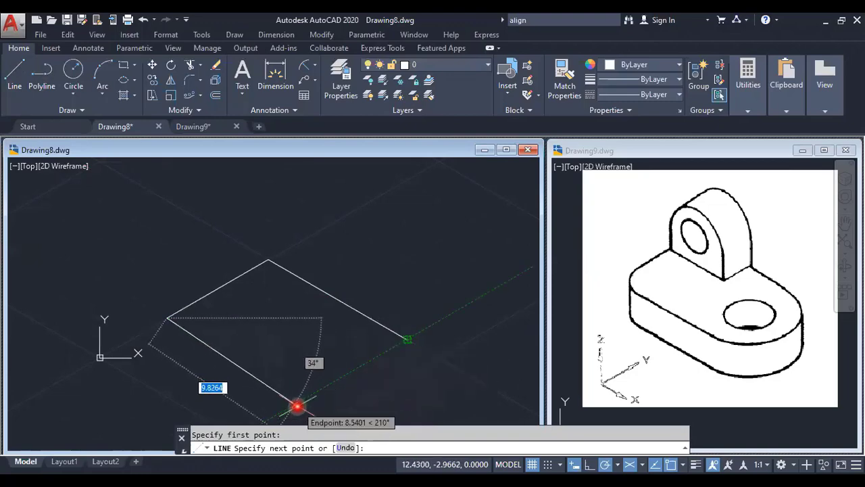
left_click(307, 397)
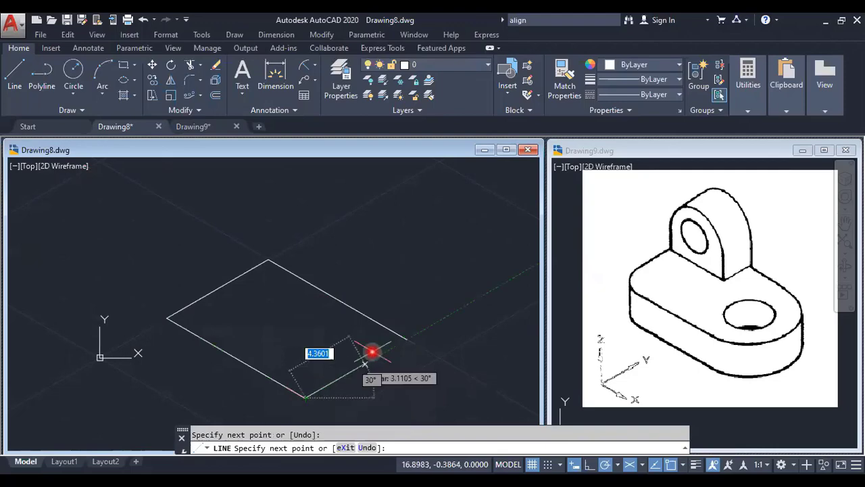
left_click(404, 340)
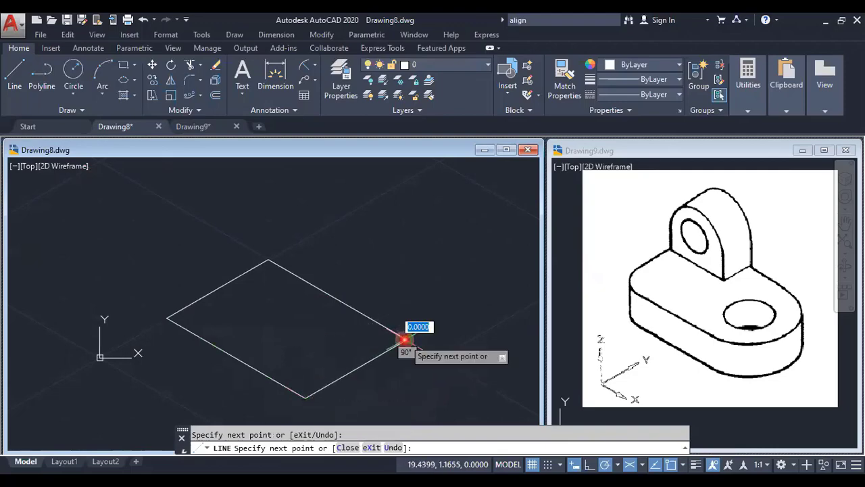
- Copy all four lines of the base parallelogram 1.5 units straight up from its lowest corner
scroll(403, 342, "up", 3)
scroll(403, 342, "down", 3)
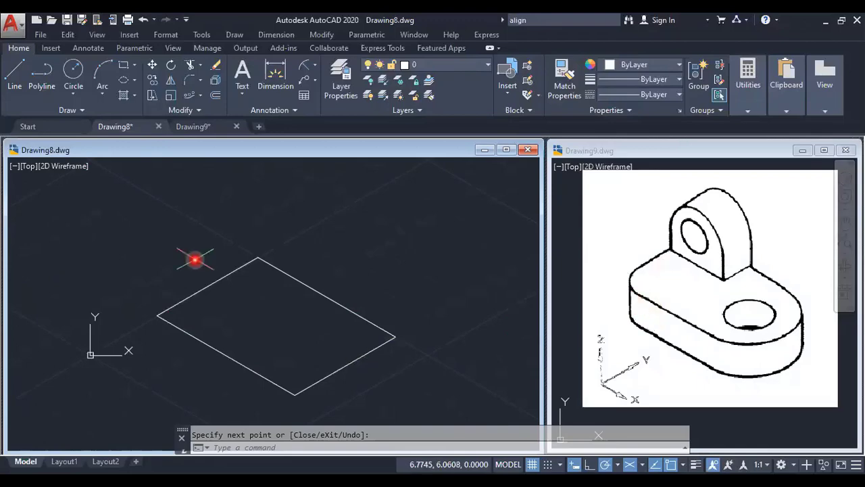
left_click(153, 82)
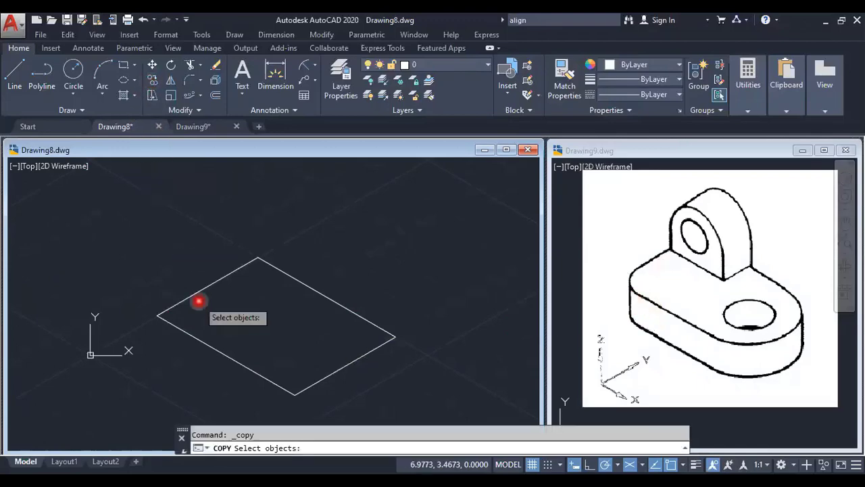
left_click(190, 332)
left_click(189, 294)
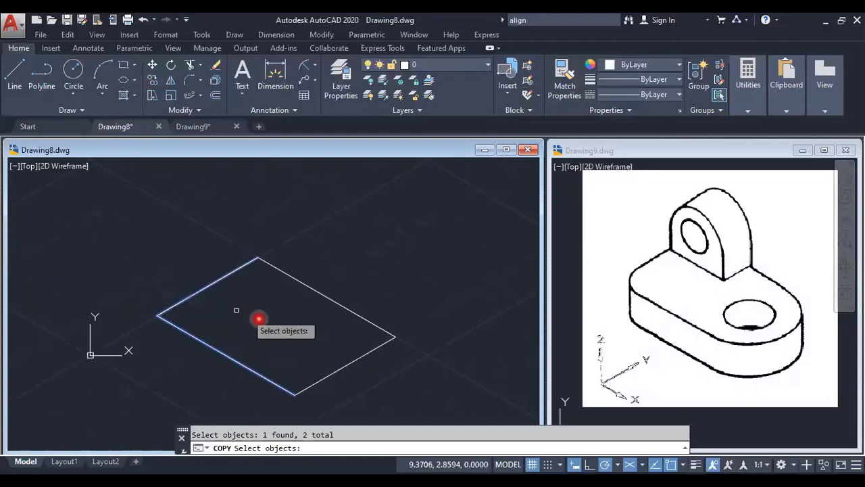
mouse_move(386, 383)
left_mouse_down()
mouse_move(354, 332)
mouse_move(386, 308)
left_mouse_up()
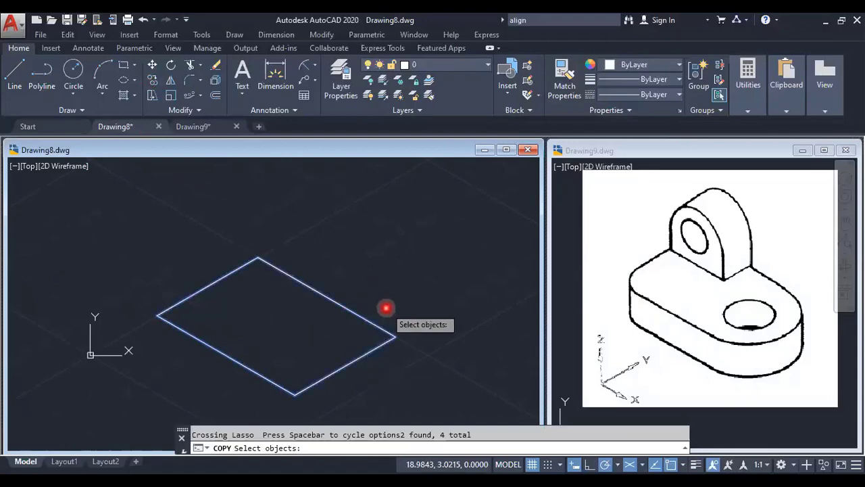
key("Return")
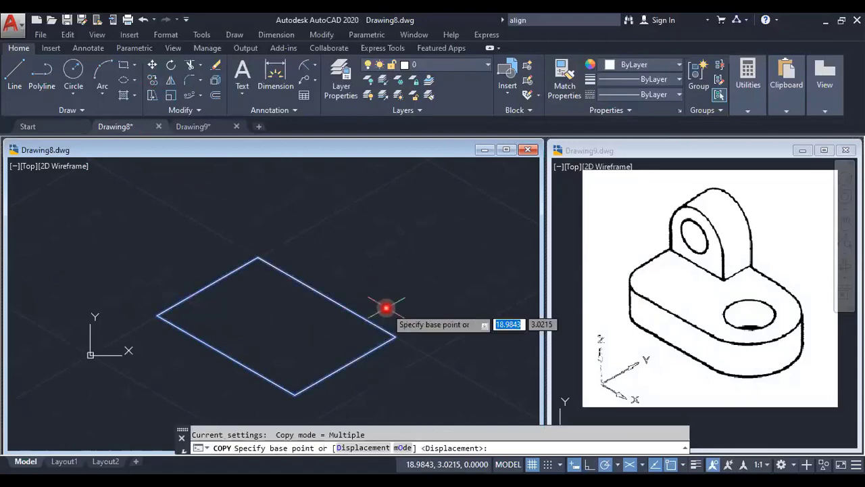
left_click(294, 394)
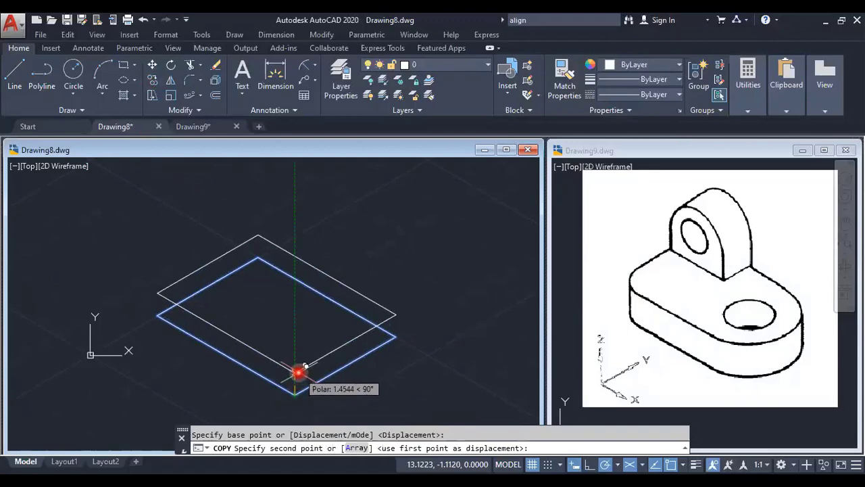
type("1.5")
key("Return")
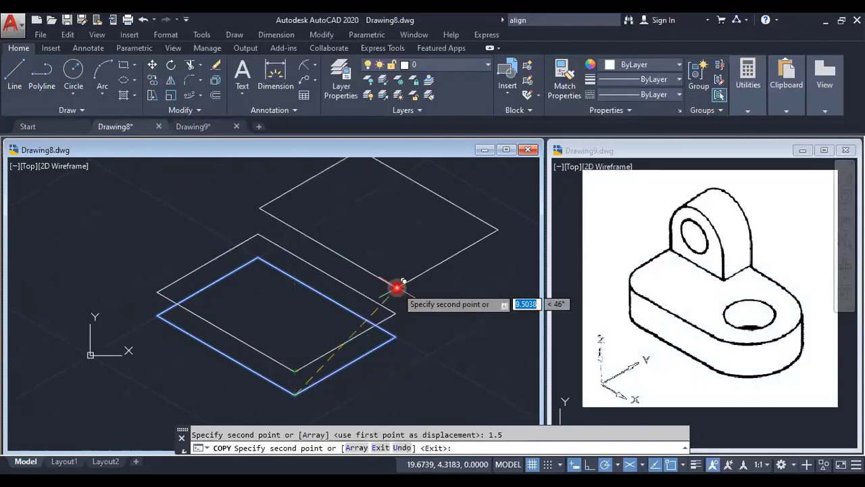
key("Escape")
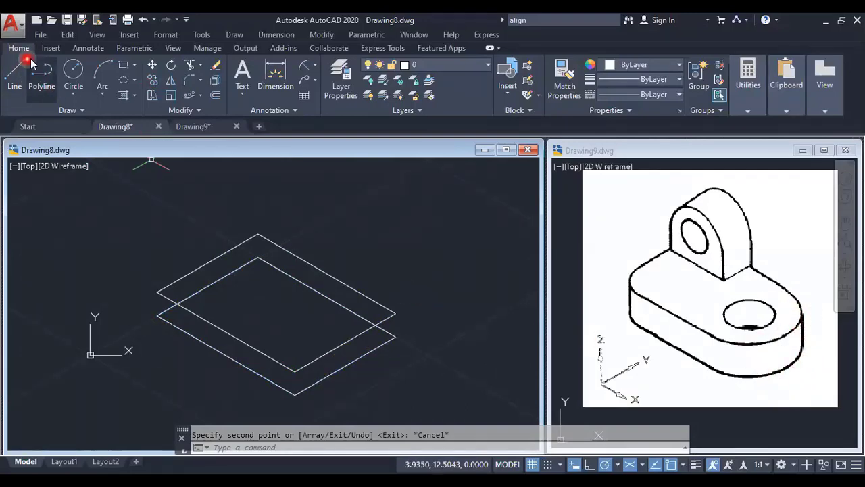
left_click(73, 70)
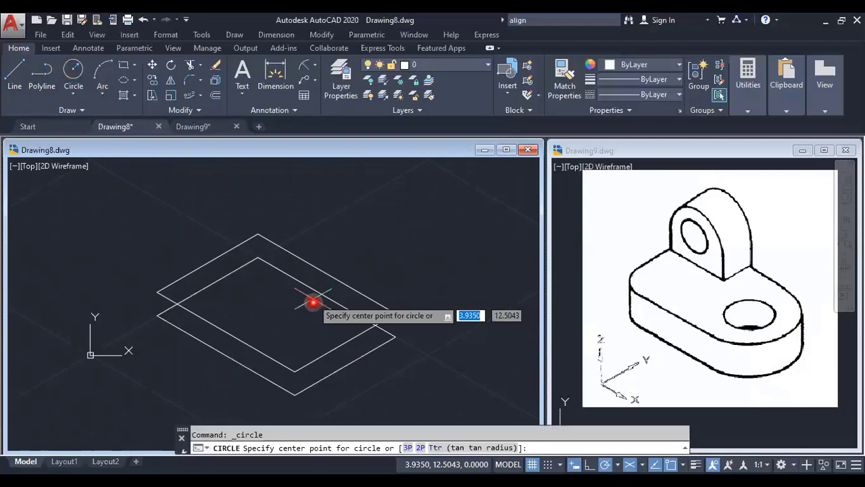
left_click(346, 343)
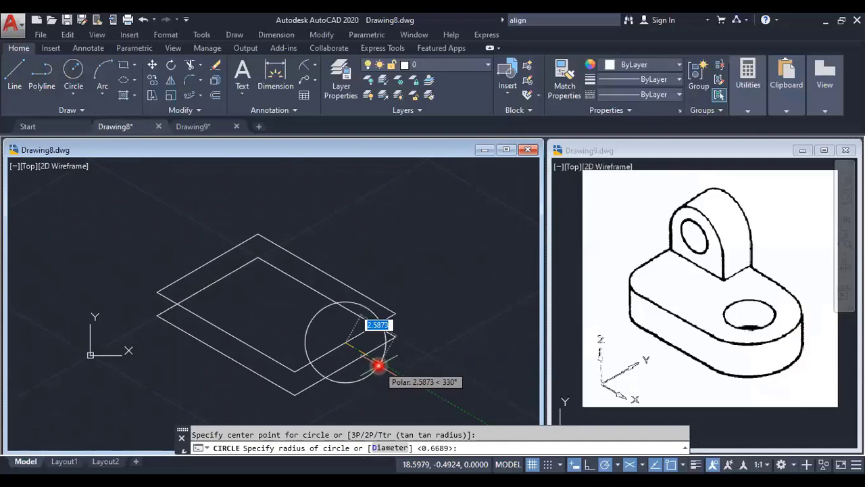
key("Escape")
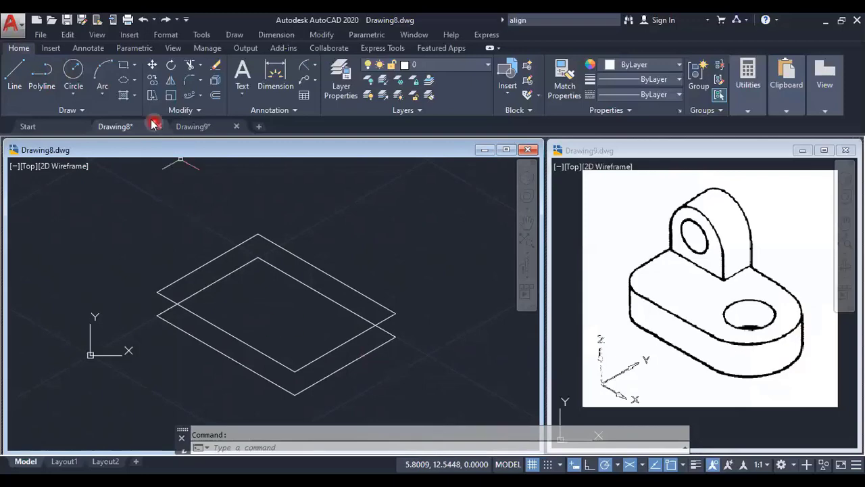
- Draw an isocircle centred on the midpoint of the lower parallelogram's front short edge, with its radius reaching that edge's endpoint
left_click(125, 84)
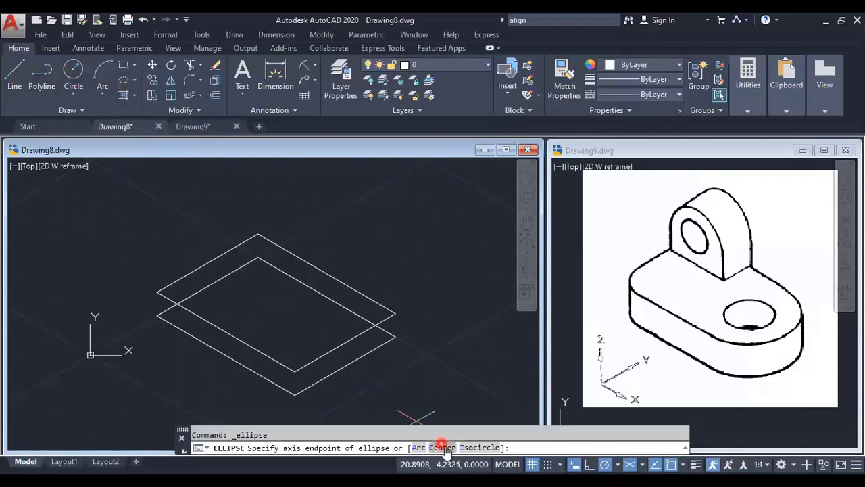
left_click(477, 448)
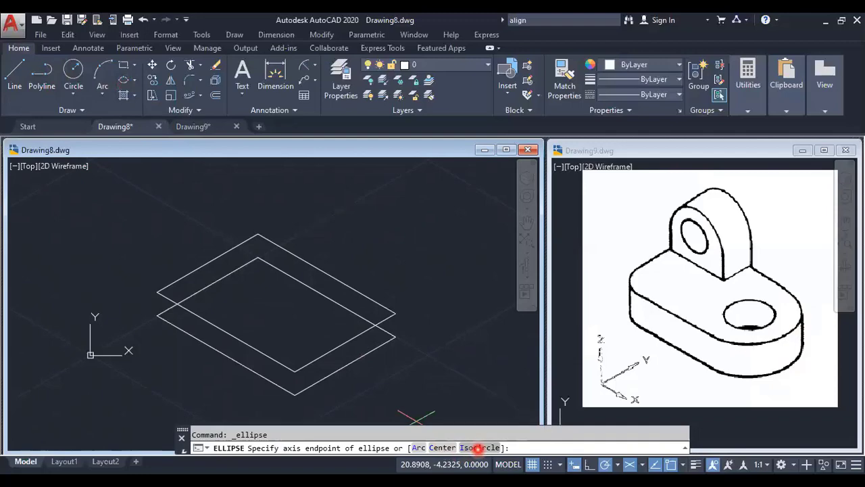
left_click(494, 448)
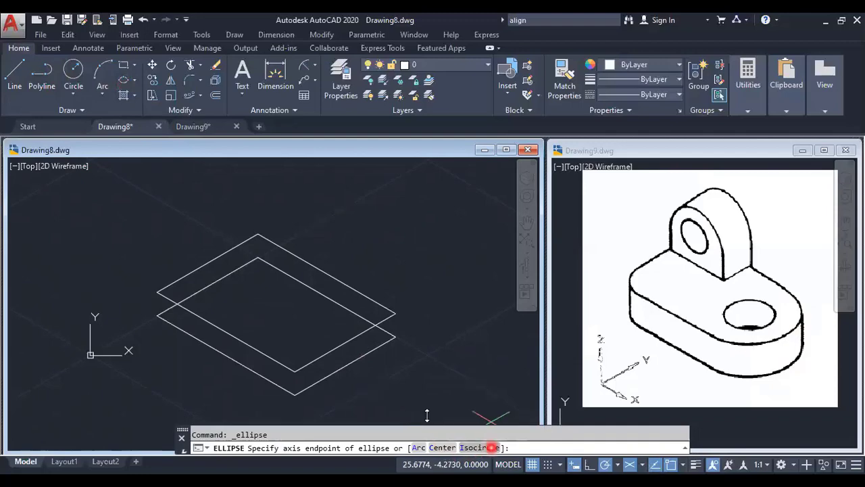
left_click(344, 367)
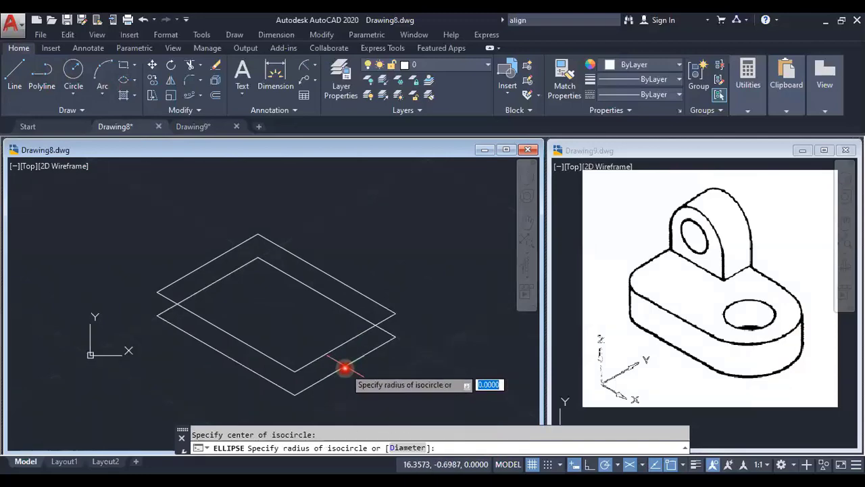
left_click(396, 338)
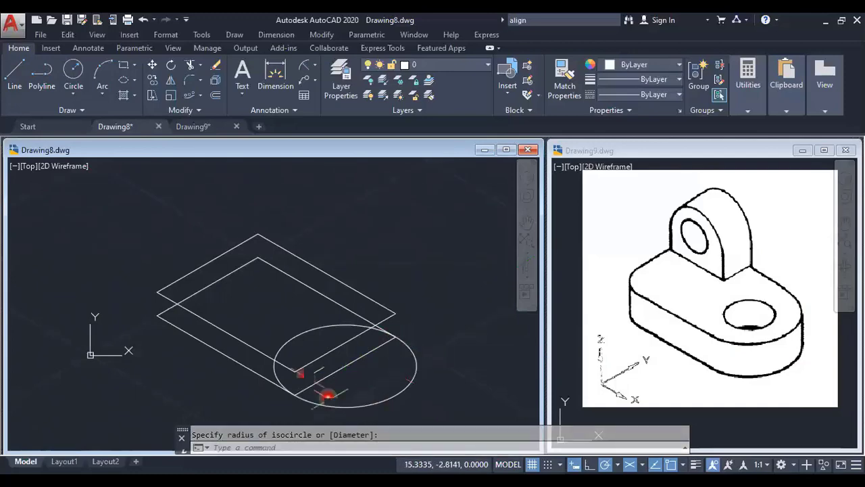
- Copy the isocircle 1.5 units straight up from its centre onto the upper parallelogram
left_click(153, 79)
left_click(409, 349)
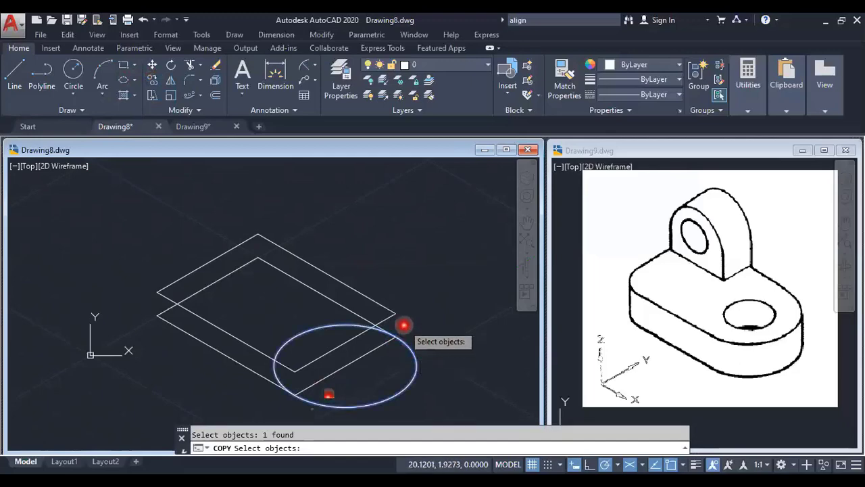
key("Return")
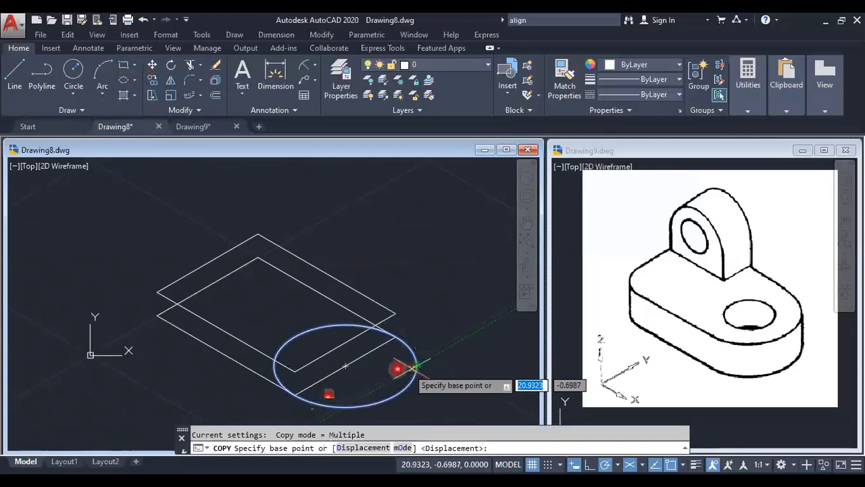
left_click(345, 367)
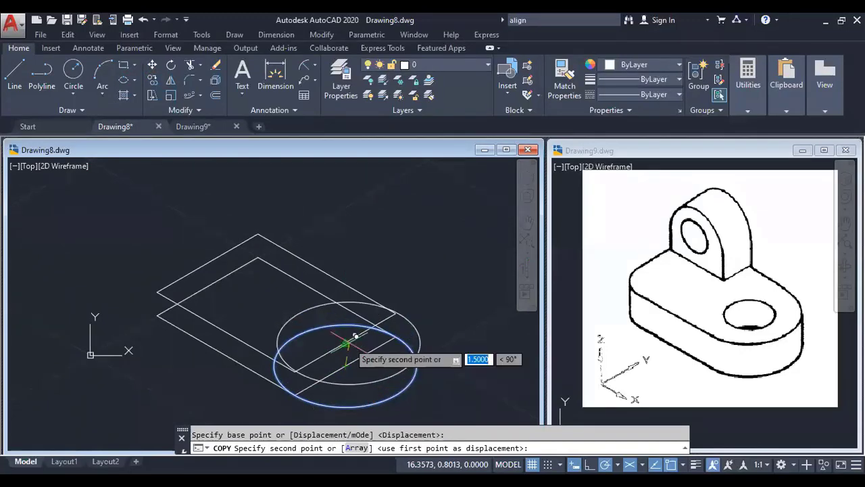
type("1.5")
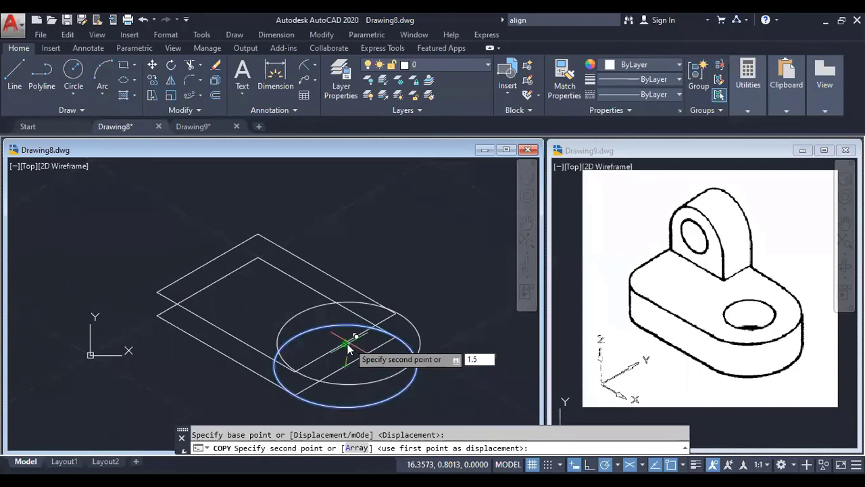
key("Return")
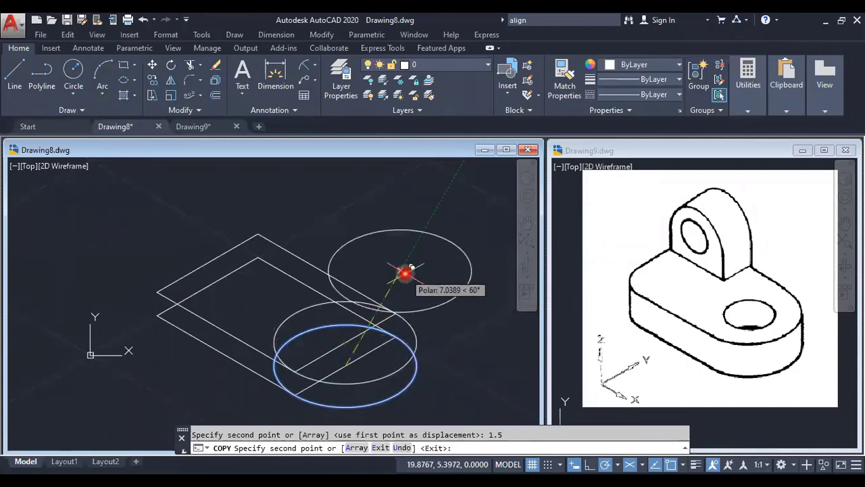
key("Escape")
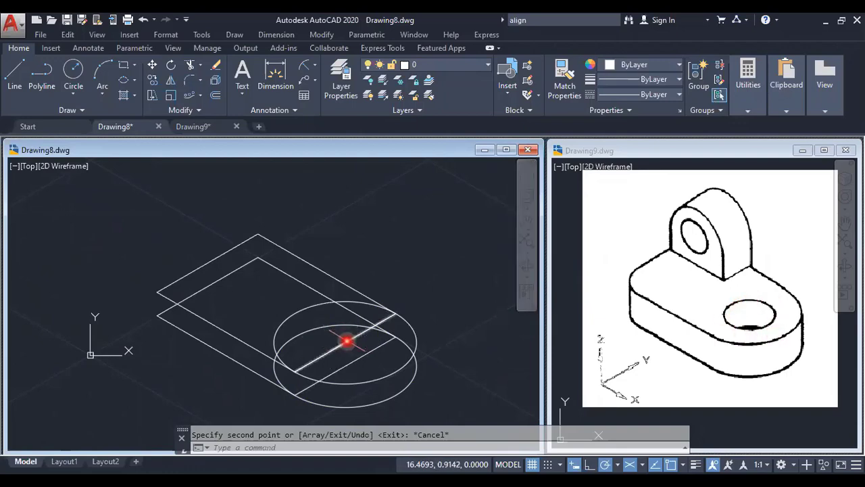
left_click(73, 70)
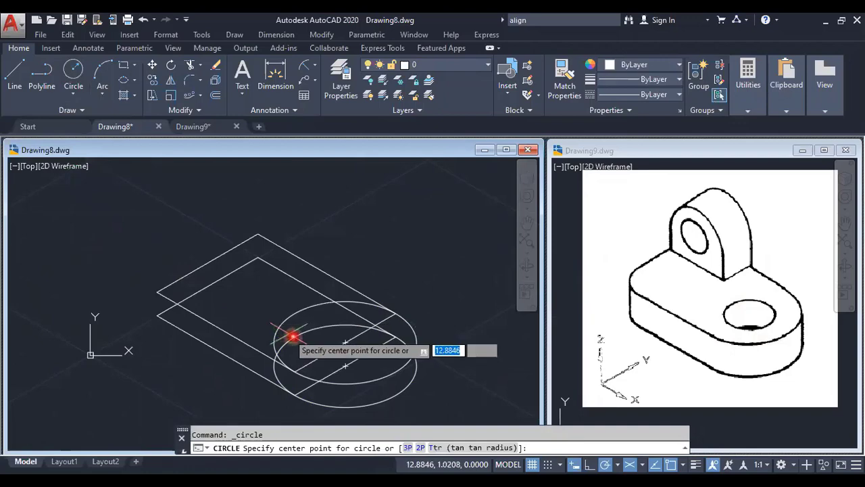
left_click(347, 346)
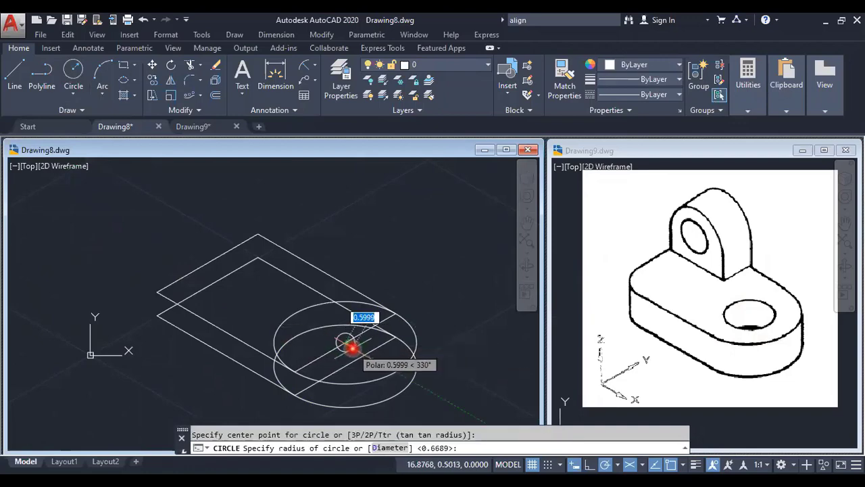
key("Escape")
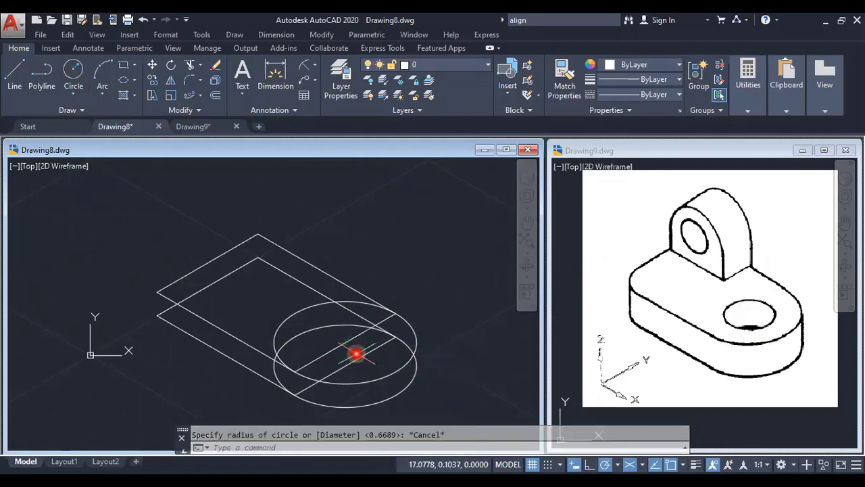
- Draw an isocircle of radius 1.5 for the hole, centred on the midpoint of the upper parallelogram's front short edge
left_click(133, 80)
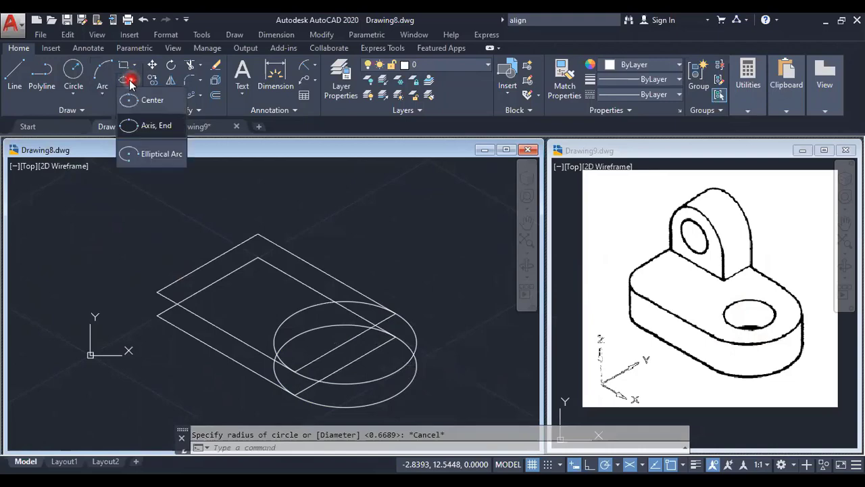
left_click(143, 126)
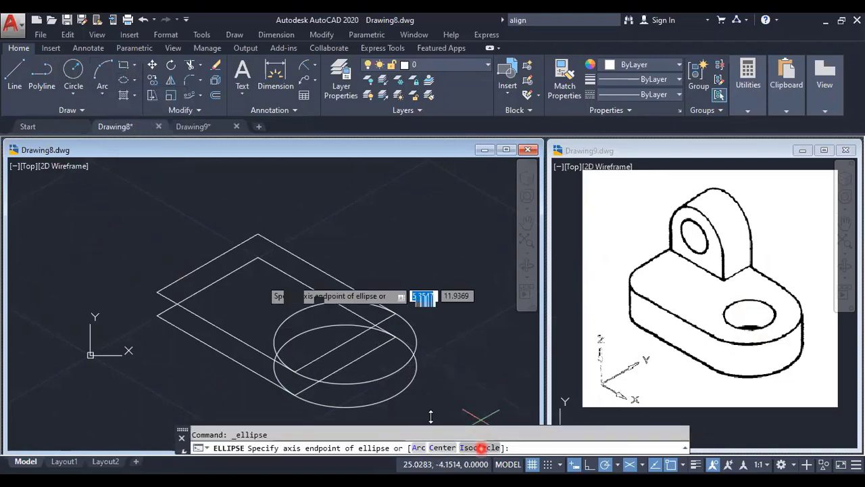
left_click(481, 447)
left_click(345, 342)
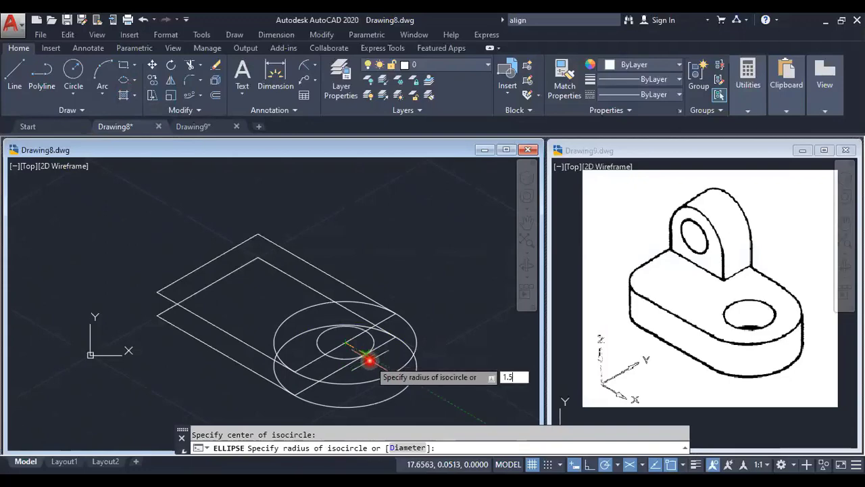
key("Return")
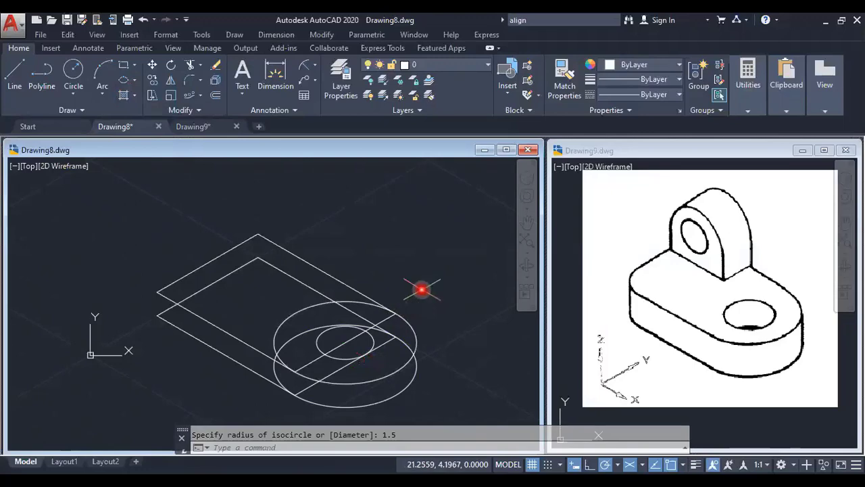
- Trim the inner portions of both large isocircles so that only the base plate's rounded front end remains
scroll(371, 359, "up", 2)
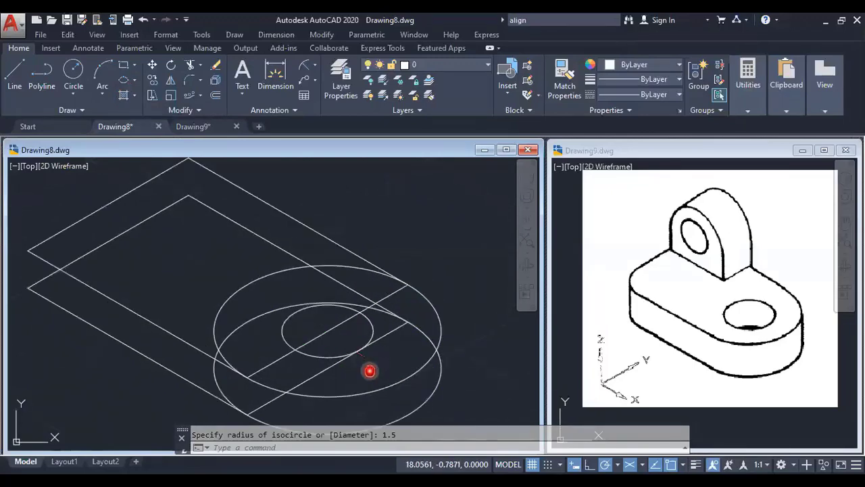
middle_click_drag(370, 371, 369, 334)
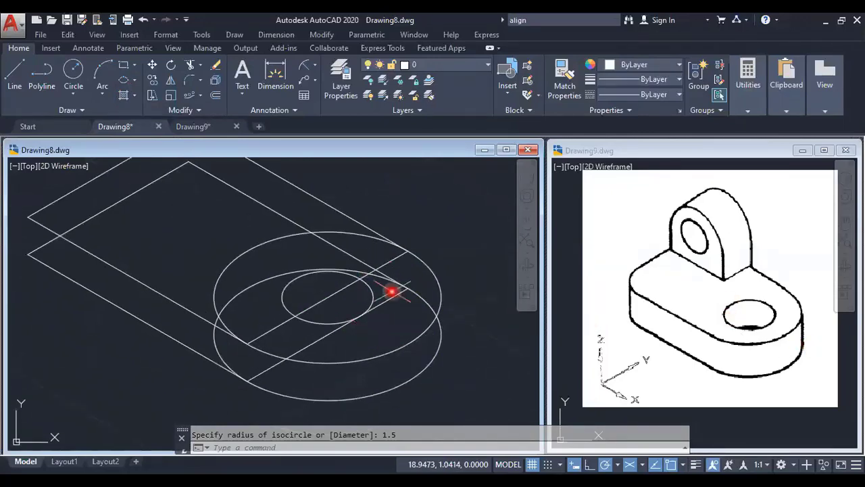
type("TR")
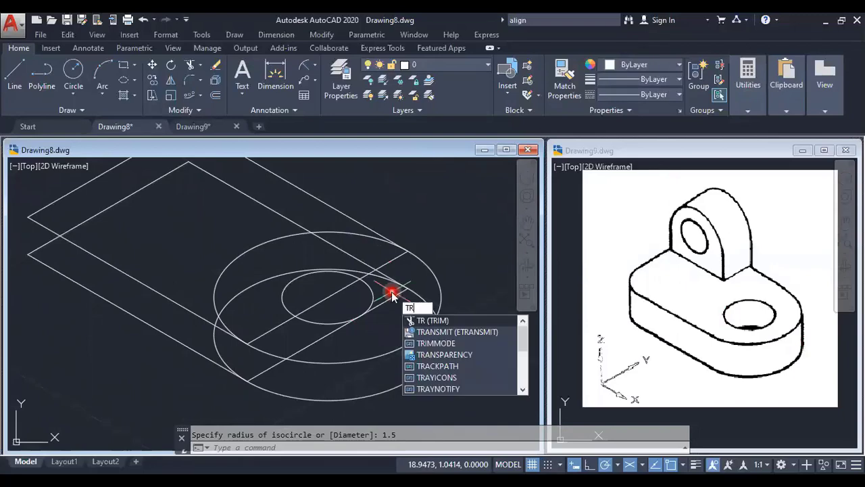
key("Return")
key("Return")
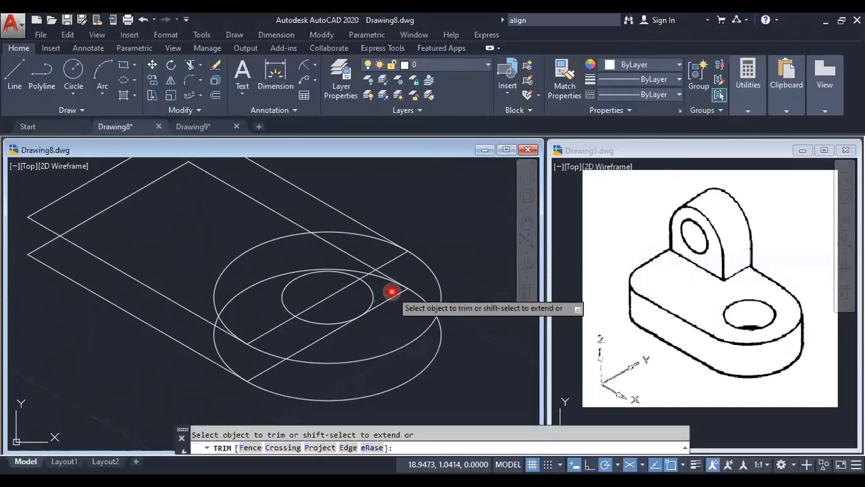
left_click(253, 286)
left_click(254, 246)
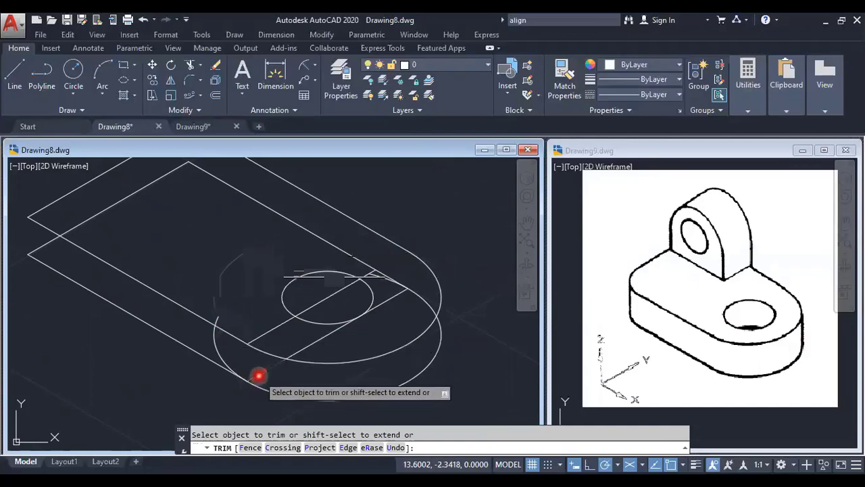
left_click(226, 362)
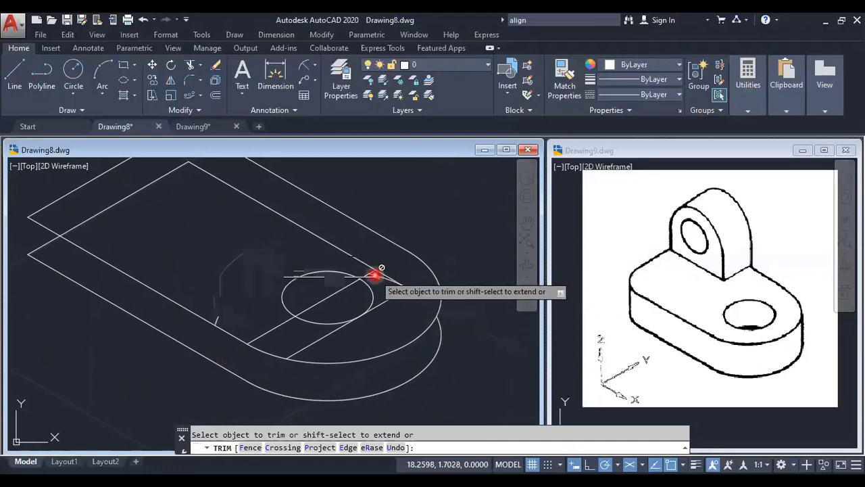
- Try to trim the leftover segment of the lower short edge below the hole isocircle
scroll(374, 274, "up", 2)
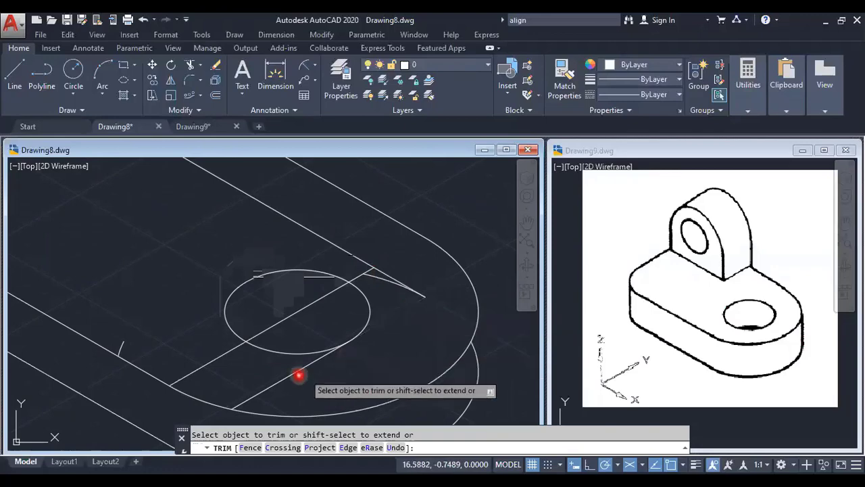
left_click(284, 368)
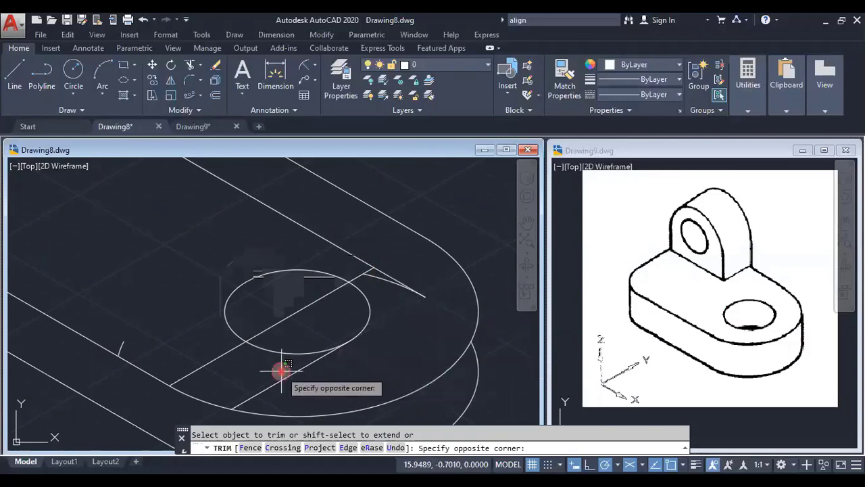
left_click(282, 371)
scroll(282, 371, "down", 2)
left_click(383, 367)
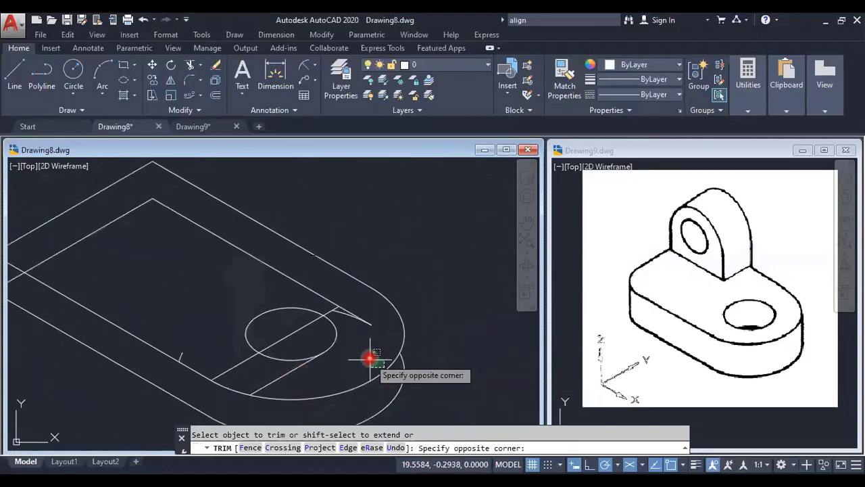
left_click(361, 344)
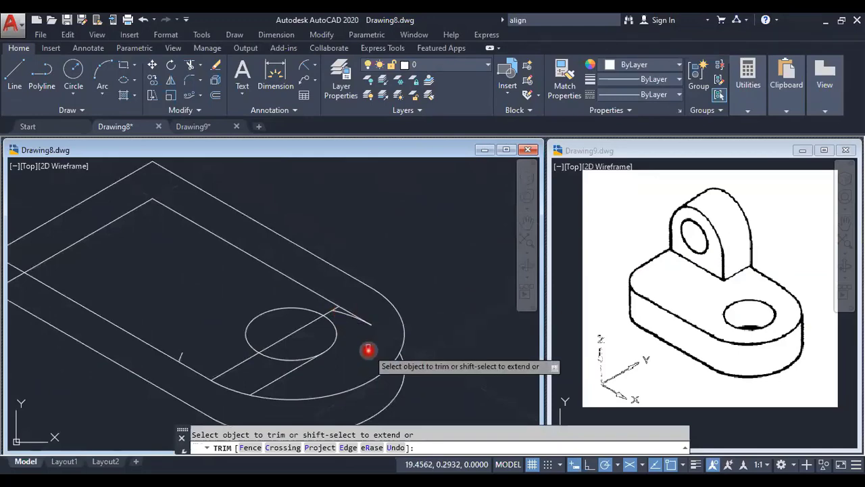
scroll(367, 350, "down", 3)
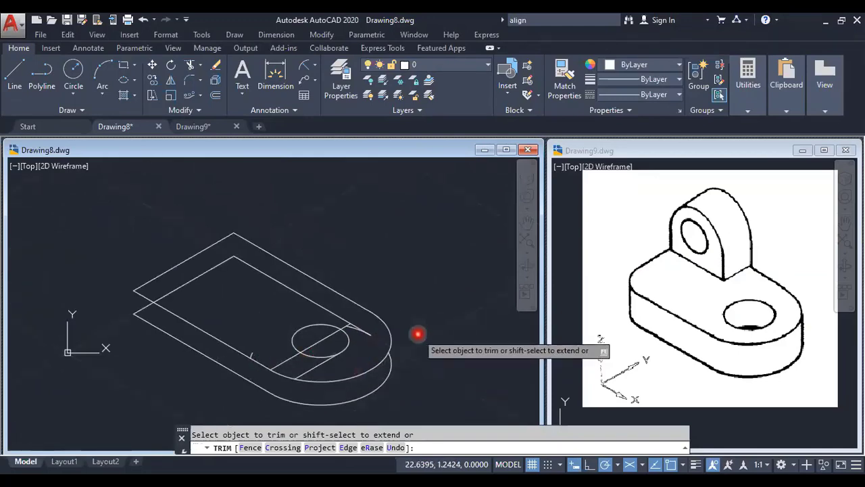
key("Escape")
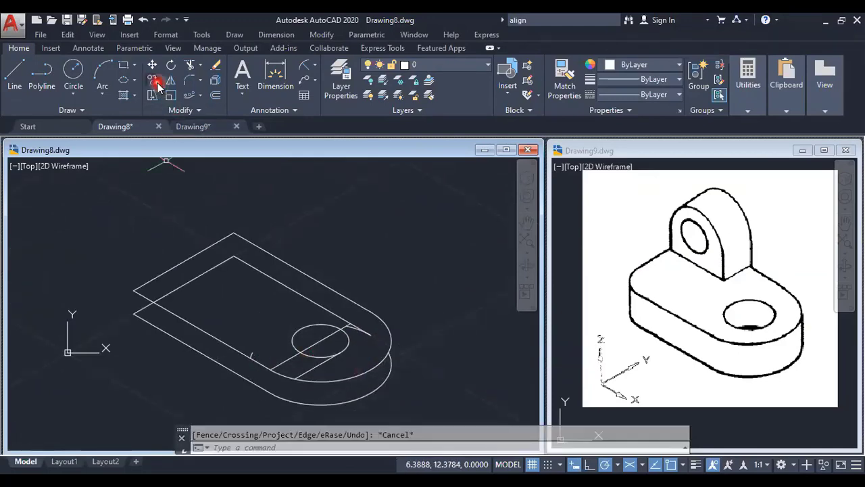
- Copy the hole isocircle from its centre straight down to its own lowest quadrant point
left_click(310, 324)
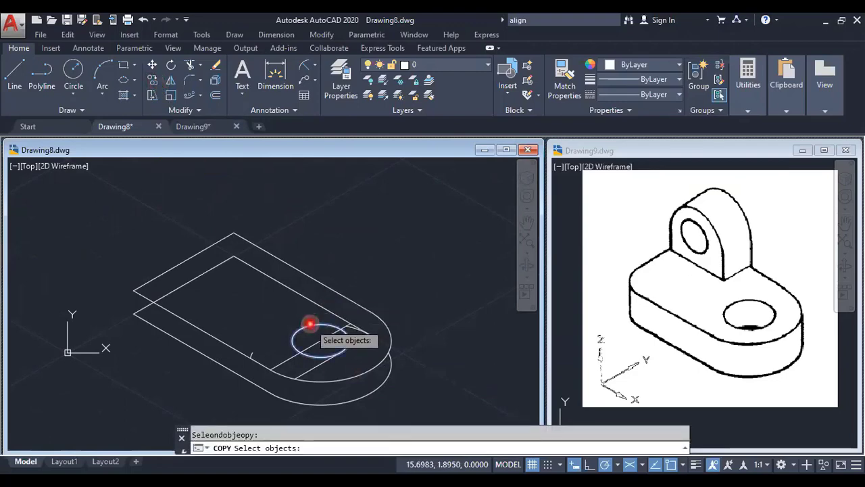
key("Return")
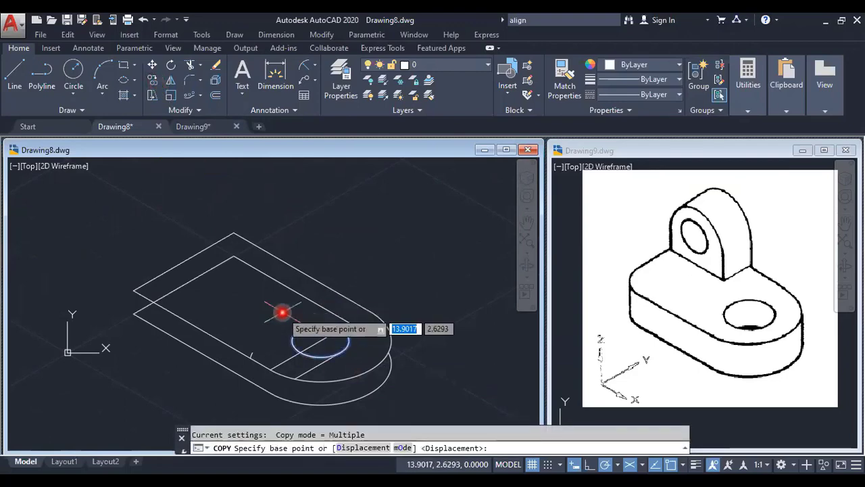
left_click(319, 343)
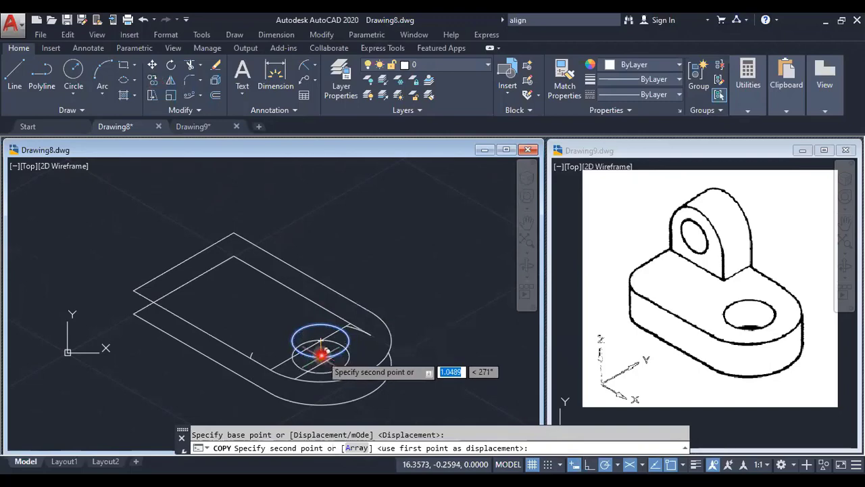
scroll(321, 353, "up", 2)
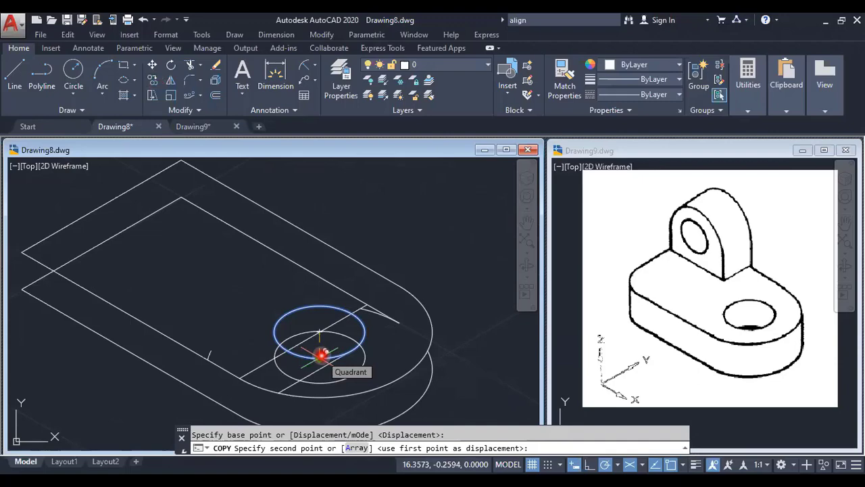
left_click(322, 353)
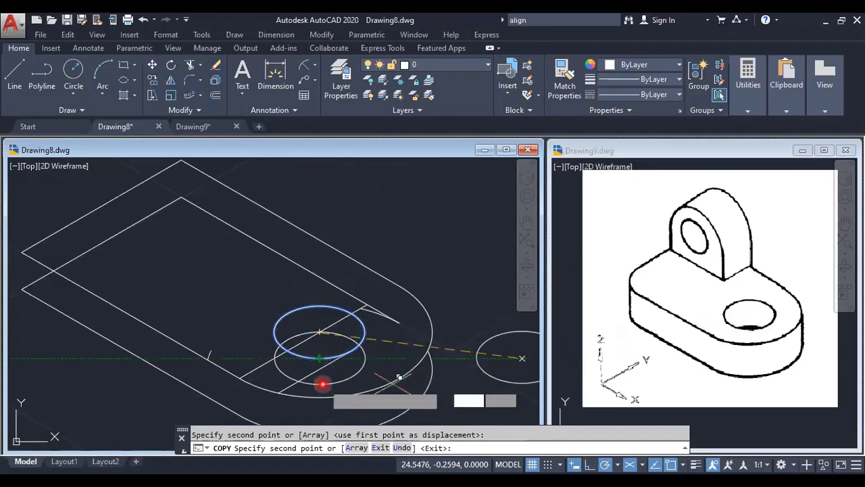
key("Escape")
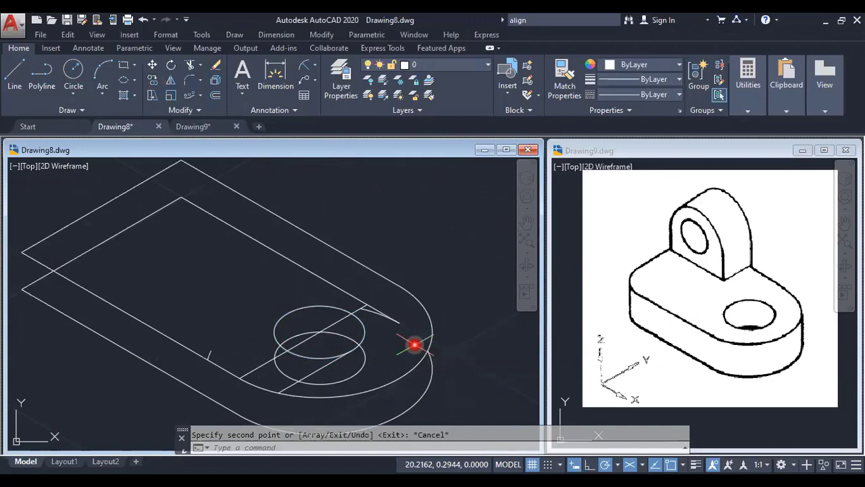
- Trim the lower part of the copied hole isocircle and the short-edge line segments crossing the hole
type("tr")
key("Return")
key("Return")
mouse_move(362, 362)
left_mouse_down()
mouse_move(379, 375)
mouse_move(368, 378)
left_mouse_up()
left_click(310, 373)
left_click(313, 381)
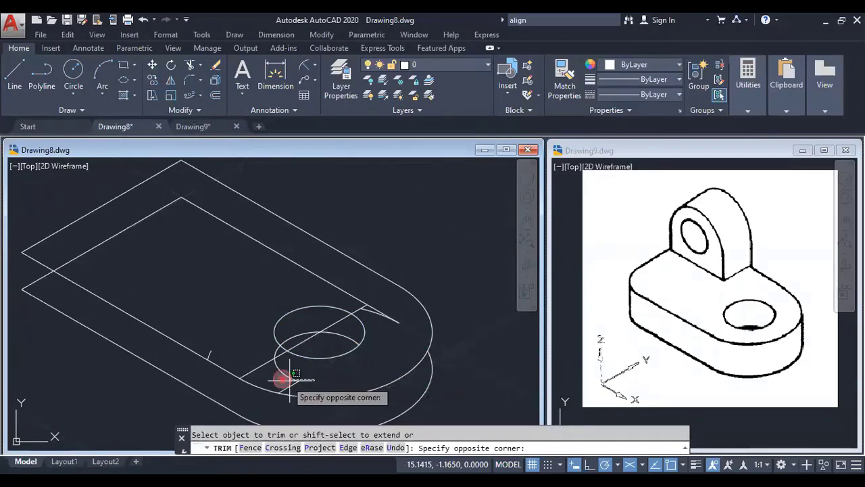
left_click(267, 359)
left_click(286, 381)
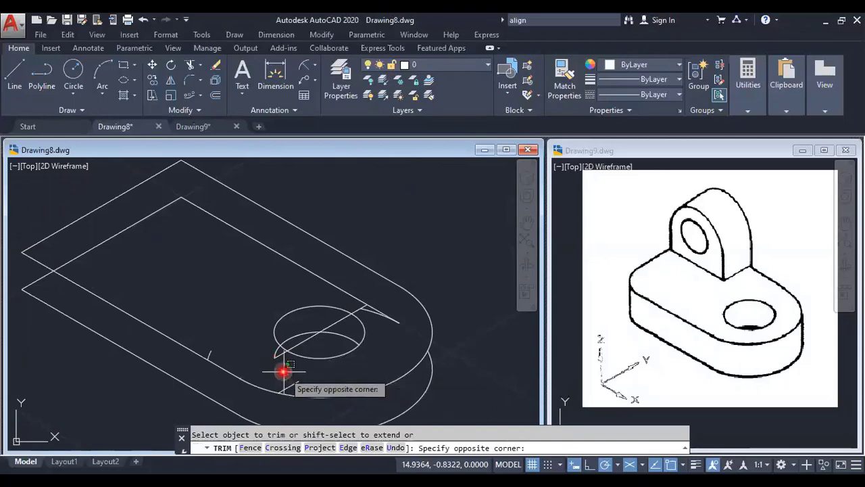
left_click(278, 355)
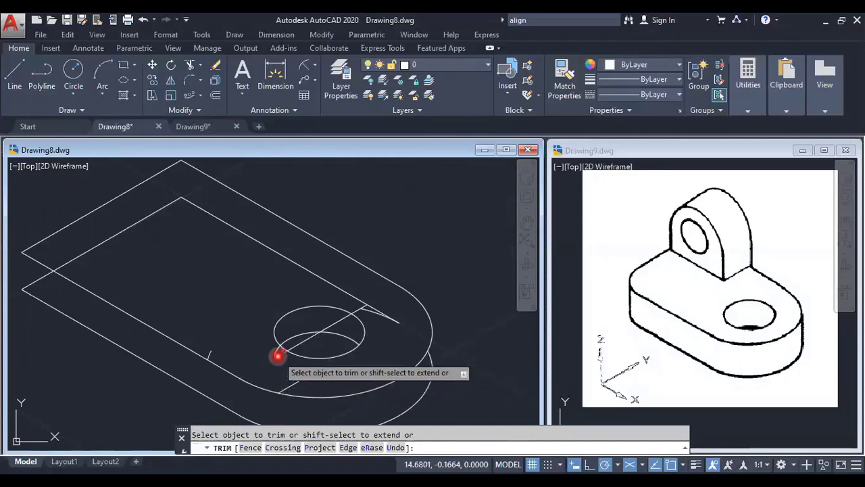
left_click(340, 325)
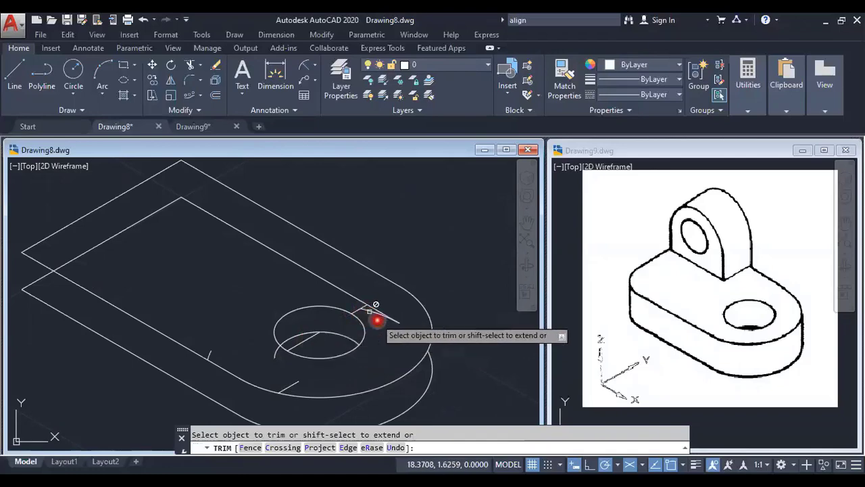
key("Escape")
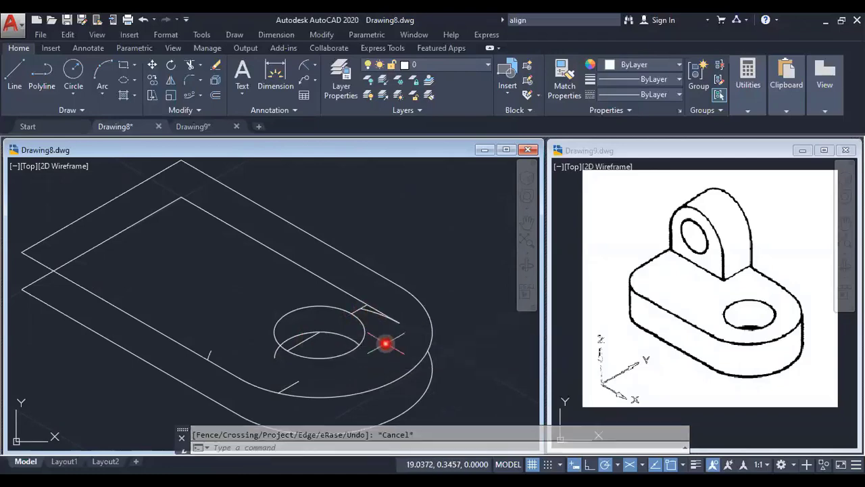
type("ERASE")
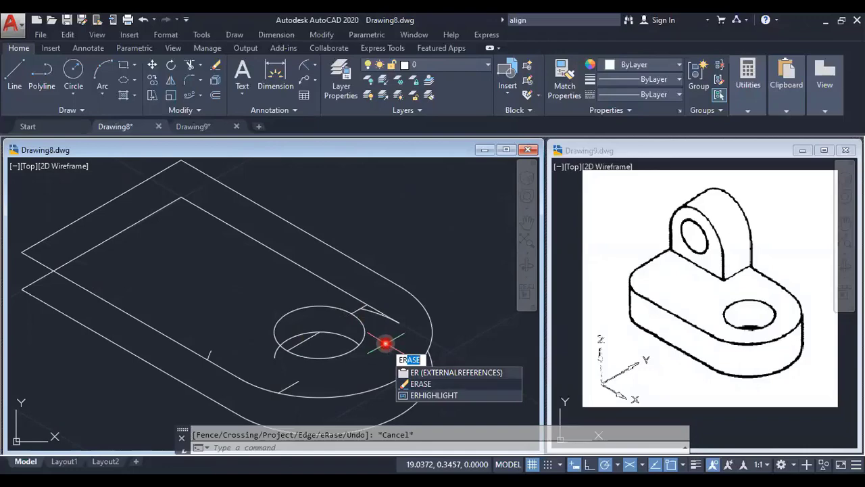
key("Return")
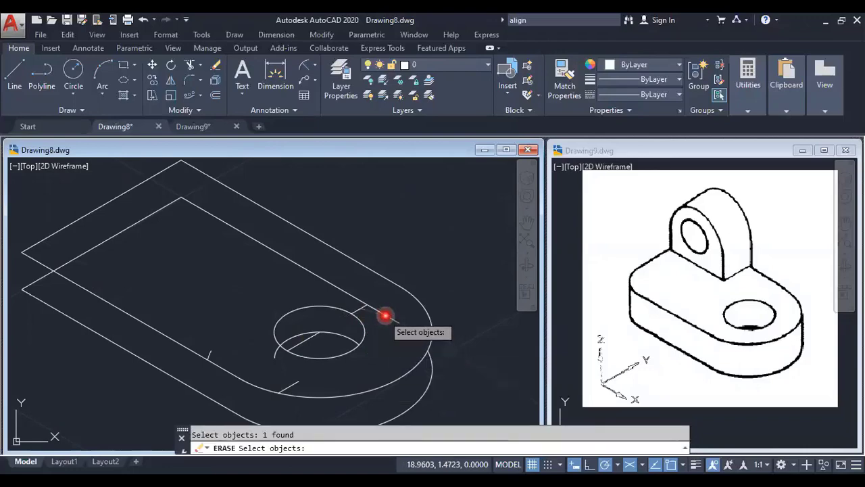
key("ctrl+z")
- Erase the stray segments around the hole and the hidden lower rear long edge, and trim the copied hole arc's protruding end
type("ER")
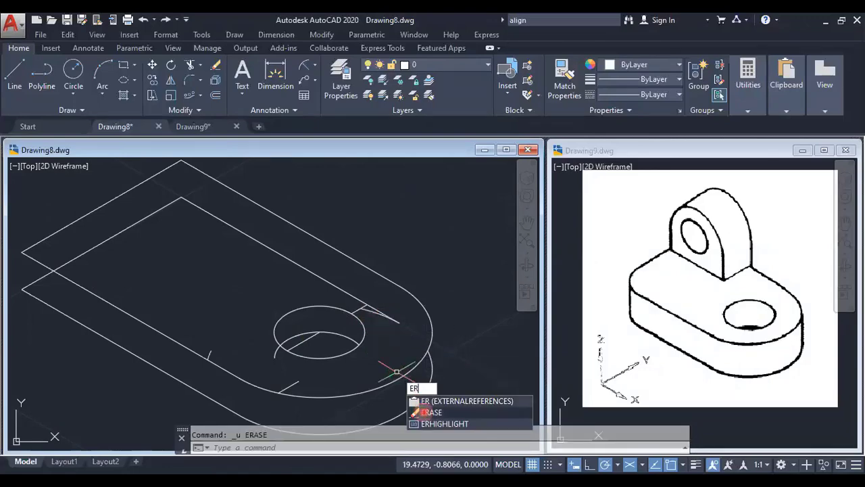
key("Return")
left_click(290, 382)
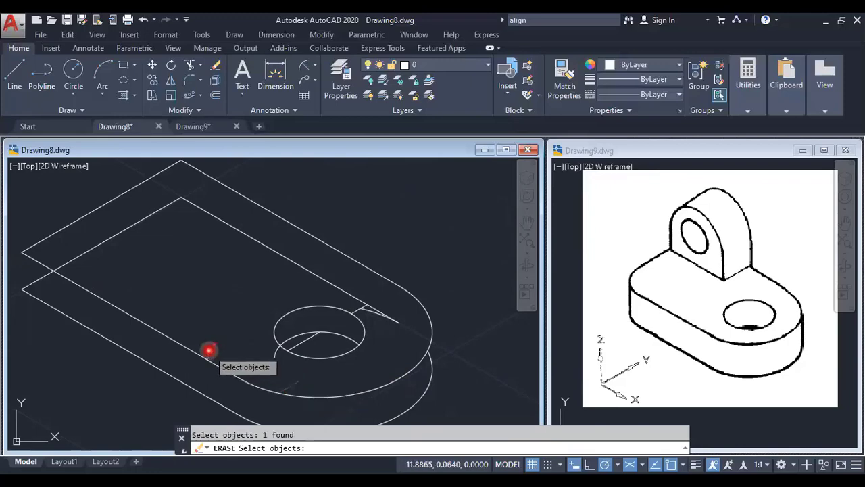
left_click(290, 344)
left_click(389, 318)
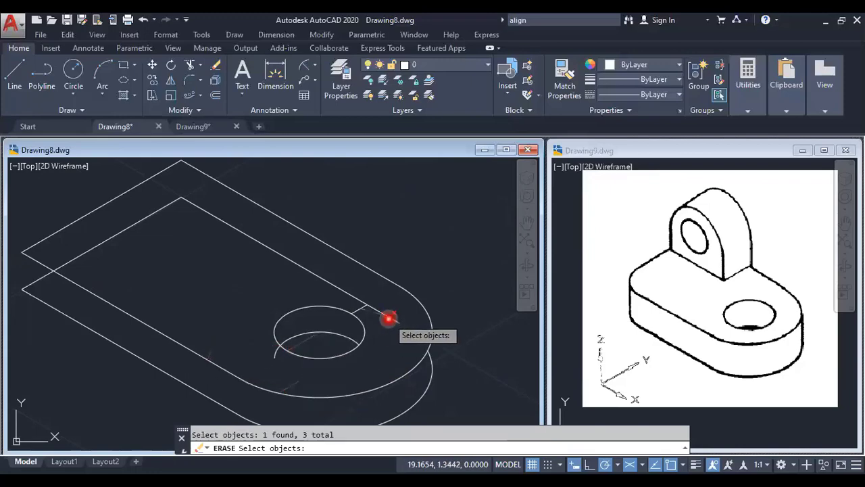
left_click(359, 309)
left_click_drag(360, 311, 363, 299)
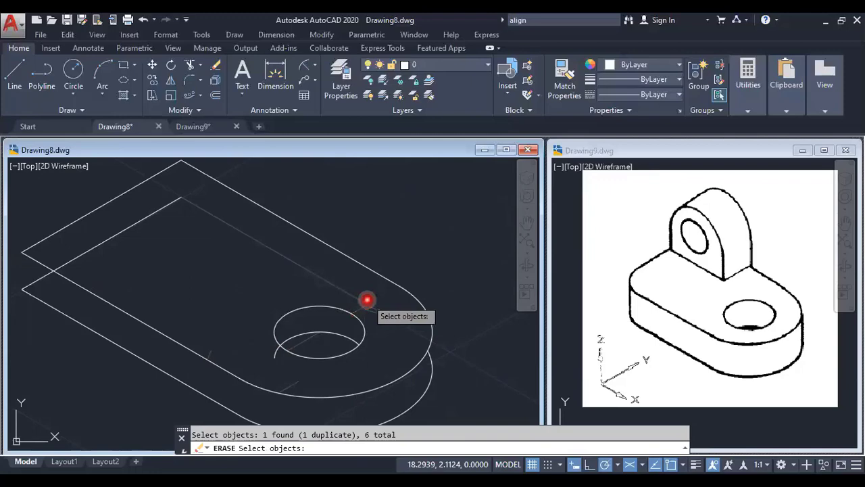
key("Return")
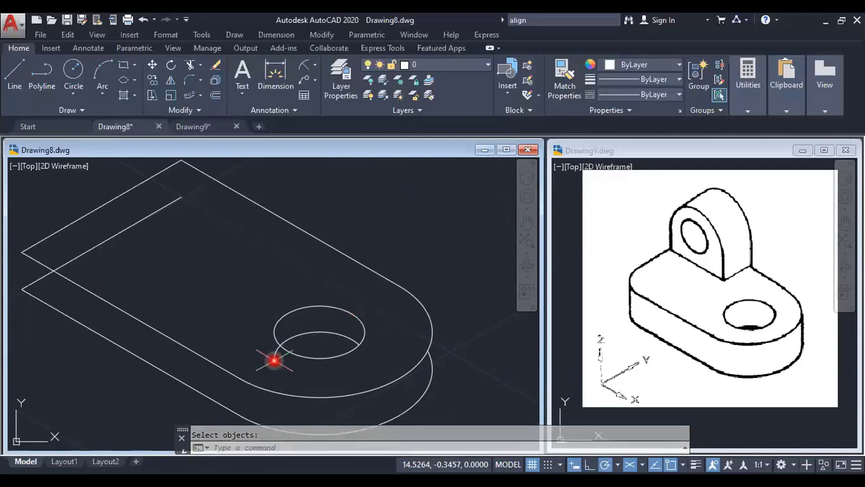
key("Return")
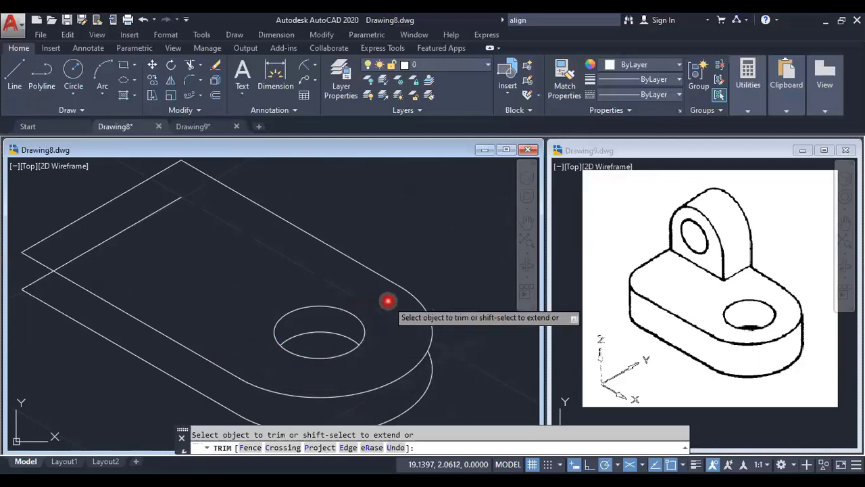
- Draw a vertical line joining the outermost quadrants of the upper and lower arcs at the plate's rounded front end
middle_click_drag(394, 317, 392, 289)
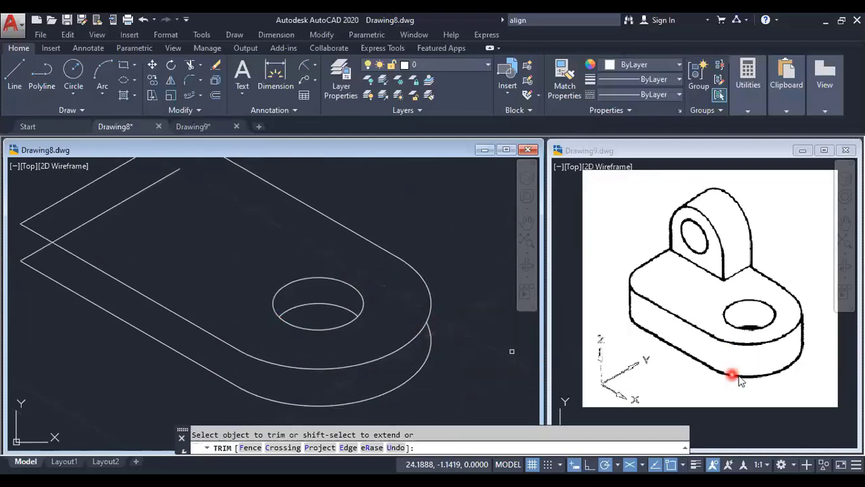
left_click(14, 73)
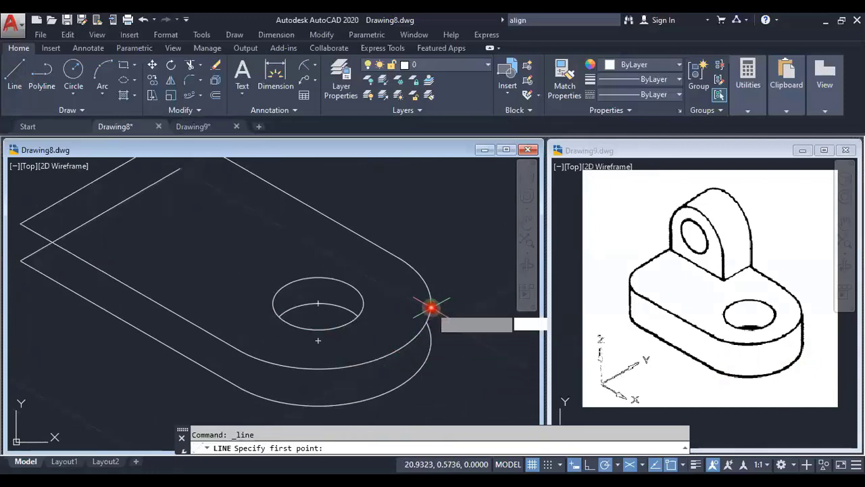
left_click(430, 309)
left_click(430, 339)
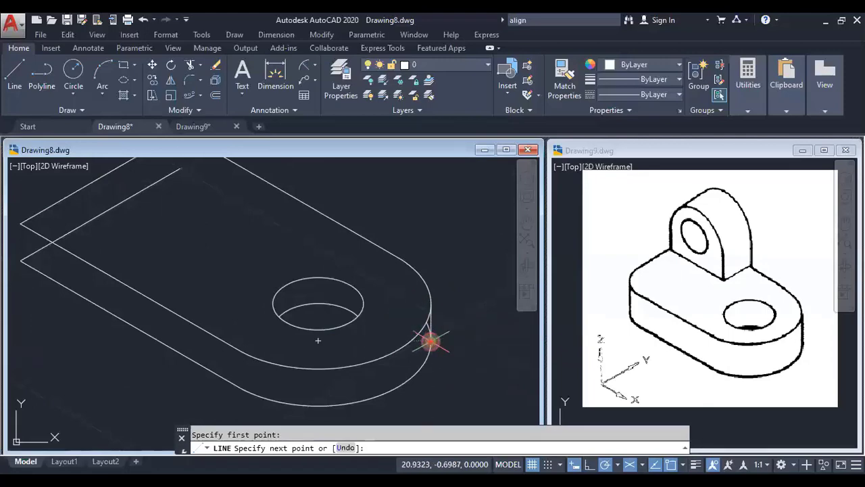
right_click(473, 373)
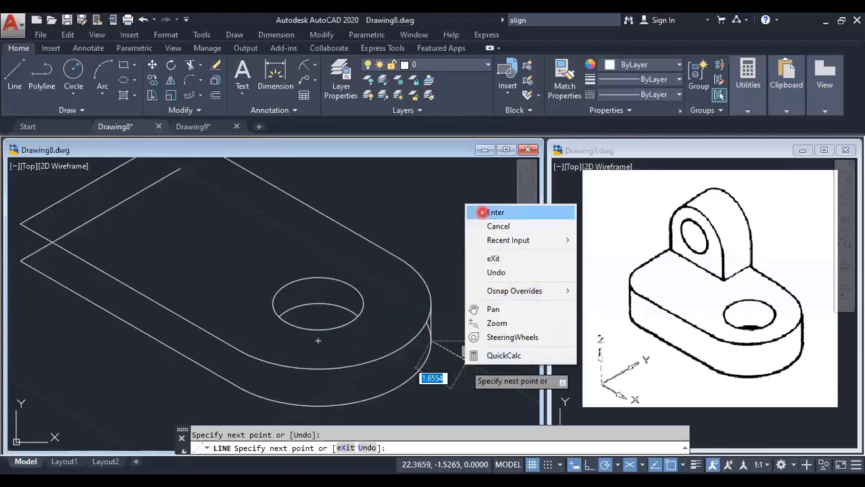
left_click(482, 210)
left_click(482, 213)
left_click(460, 342)
- Trim the hidden part of the lower front arc between the new vertical edge and the upper arc
scroll(456, 331, "up", 4)
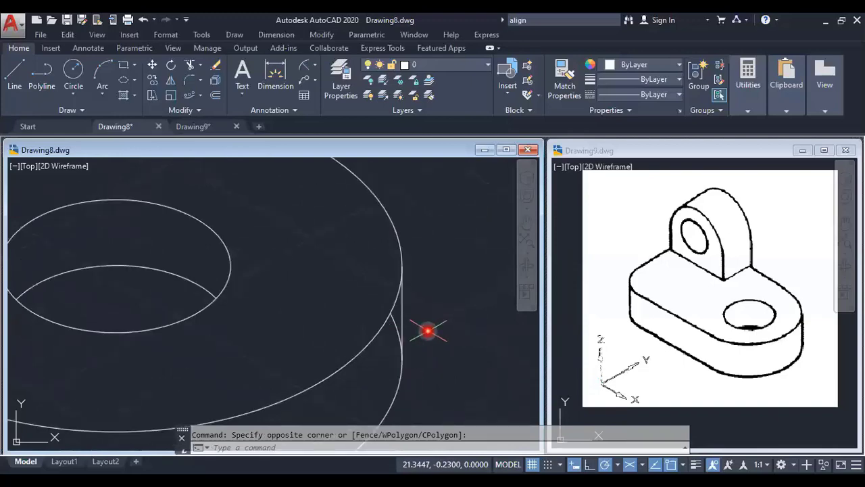
type("tr")
key("Return")
key("Return")
left_click(394, 324)
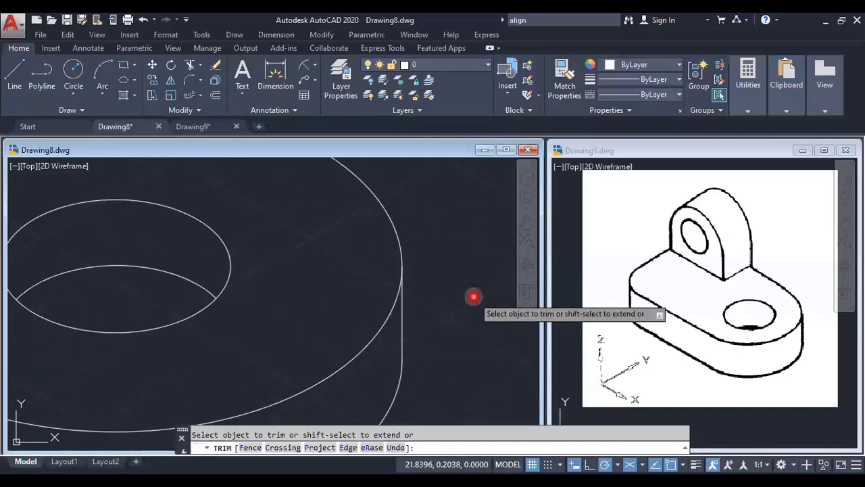
scroll(473, 295, "down", 5)
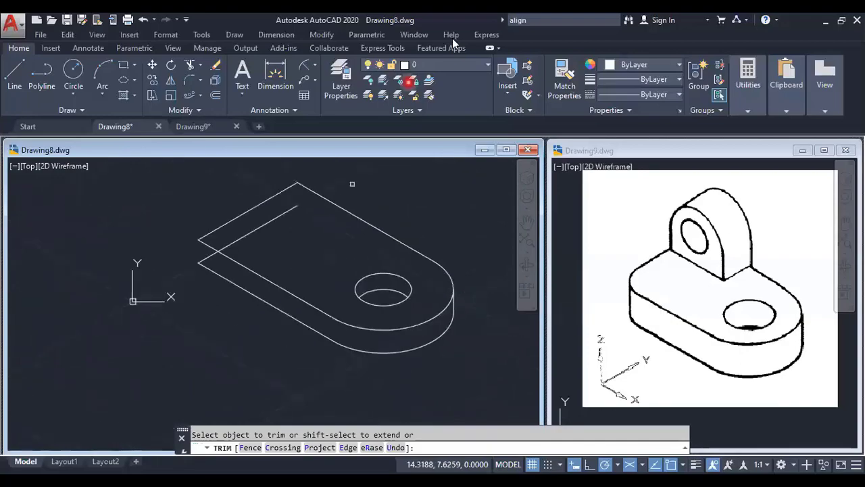
- Fillet the pointed left corner of both the upper and the lower plate outlines with a radius of 0.75
middle_click_drag(451, 234, 430, 249)
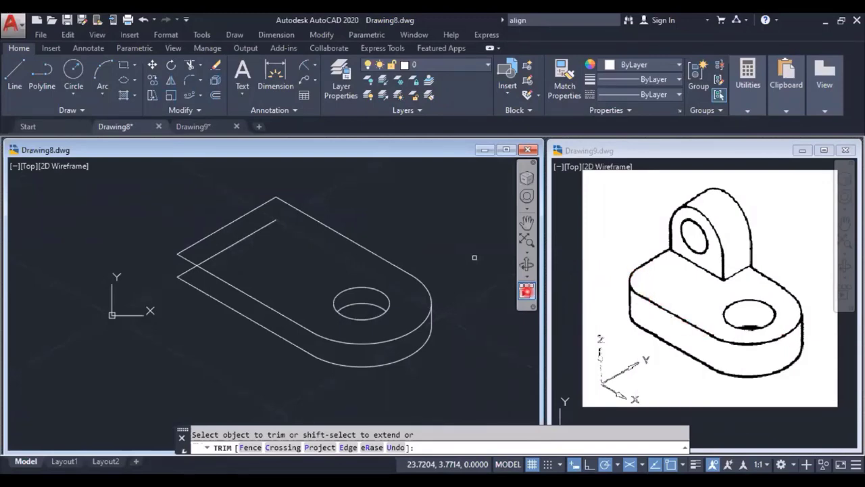
scroll(183, 248, "up", 5)
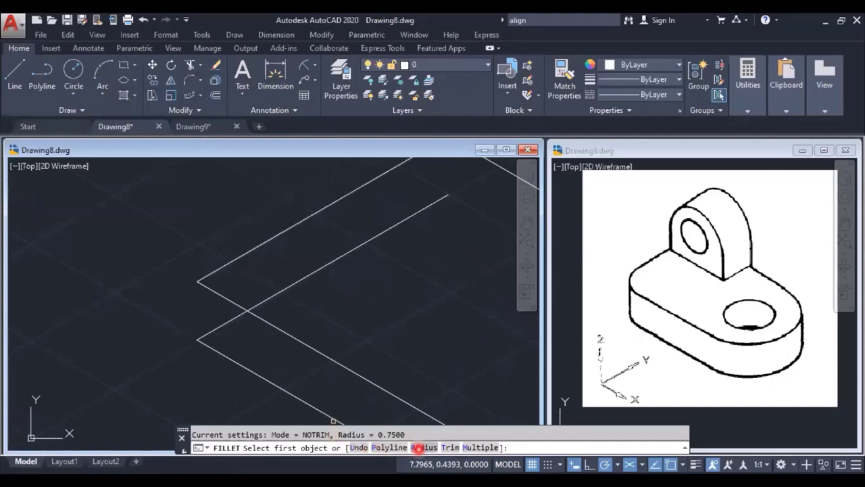
left_click(419, 447)
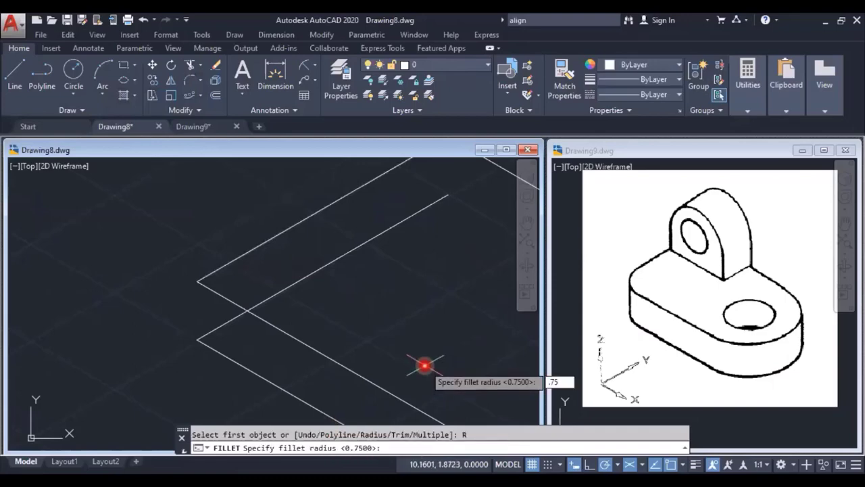
type(".75")
key("Return")
left_click(280, 328)
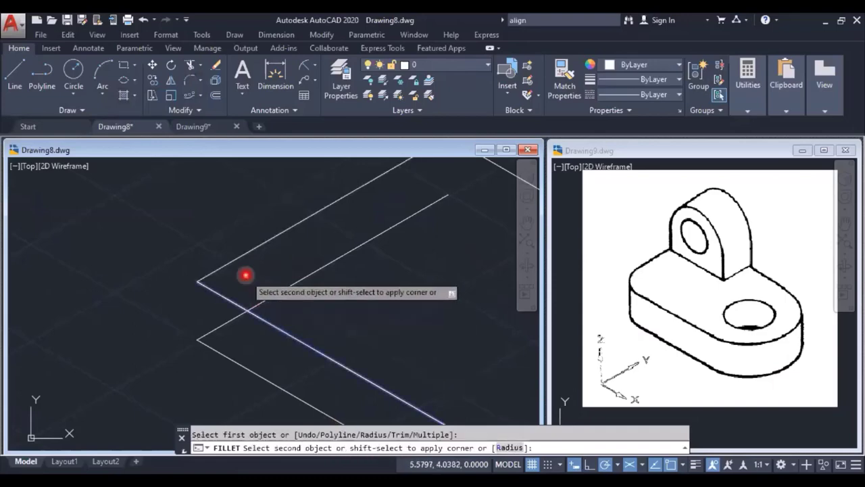
left_click(242, 256)
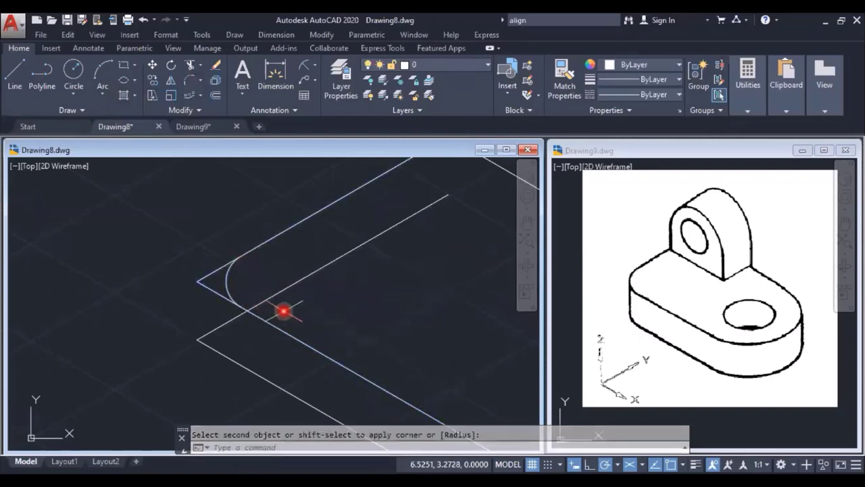
key("Return")
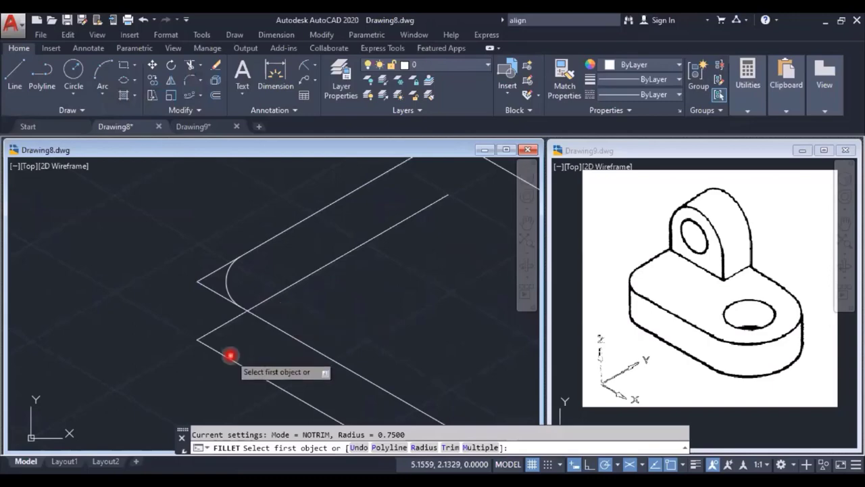
left_click(224, 353)
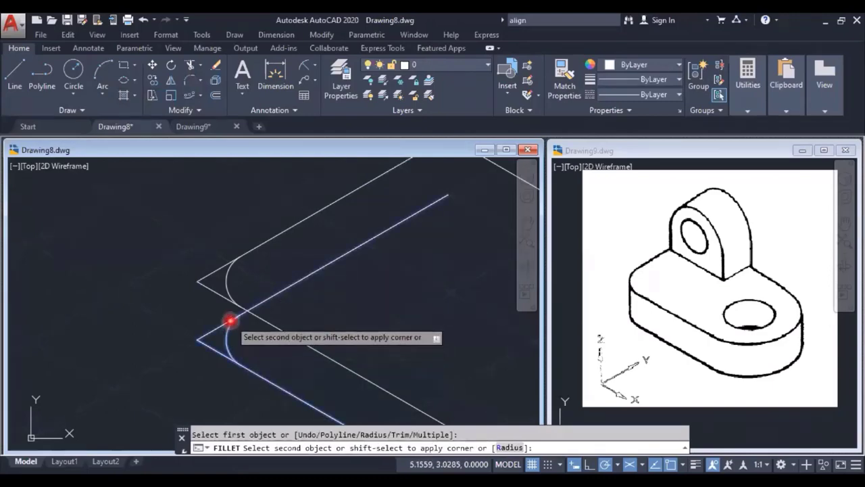
left_click(228, 322)
- Trim the pointed corner ends beyond both fillets and the hidden part of the lower short edge inside the plate
scroll(354, 318, "down", 2)
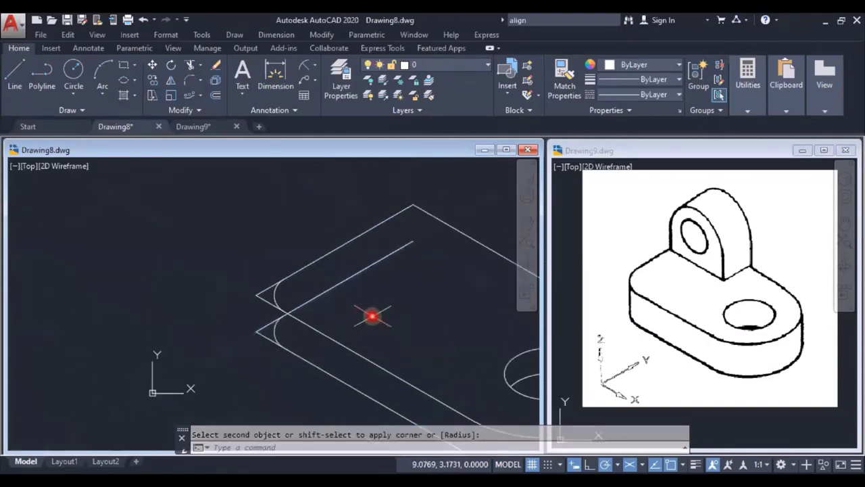
middle_click_drag(367, 315, 254, 297)
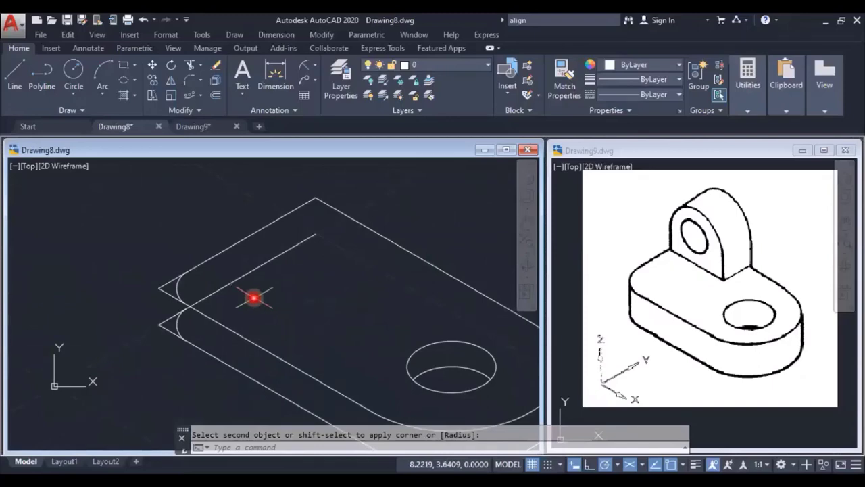
type("tr")
key("Return")
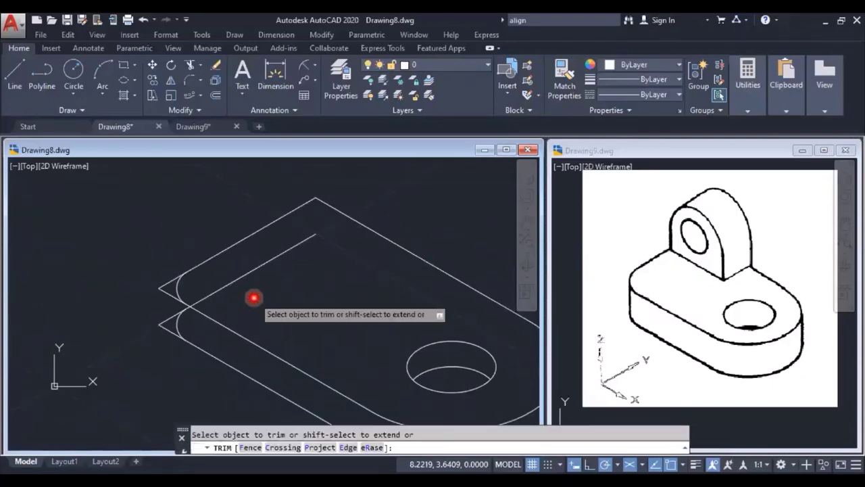
left_click(163, 282)
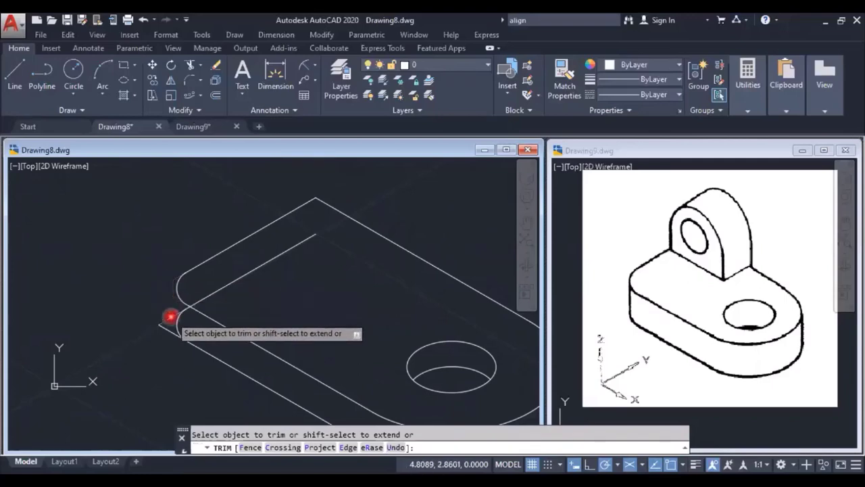
left_click(168, 329)
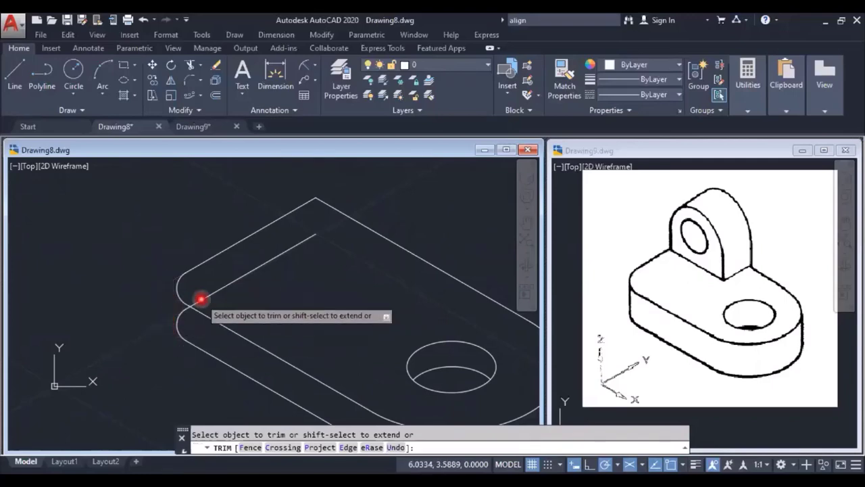
left_click(202, 299)
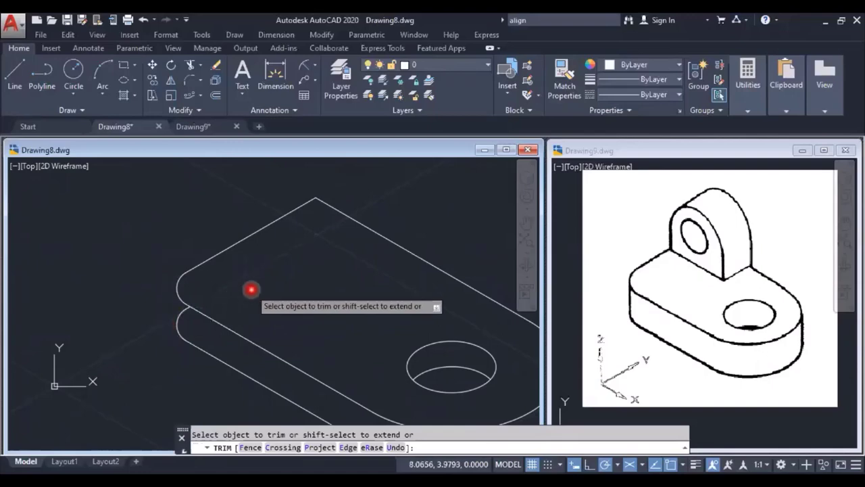
middle_click_drag(251, 290, 261, 284)
key("Escape")
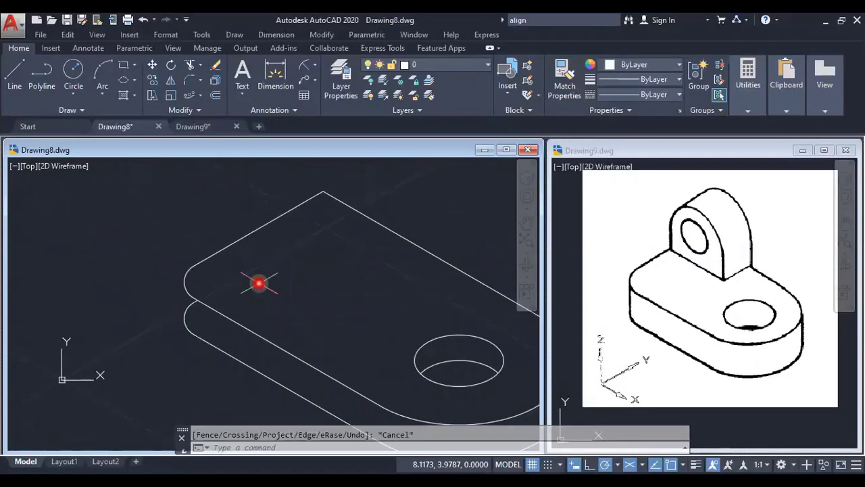
- Draw a vertical line joining the left quadrants of the upper and lower corner fillets
type("l")
key("Return")
scroll(183, 286, "up", 3)
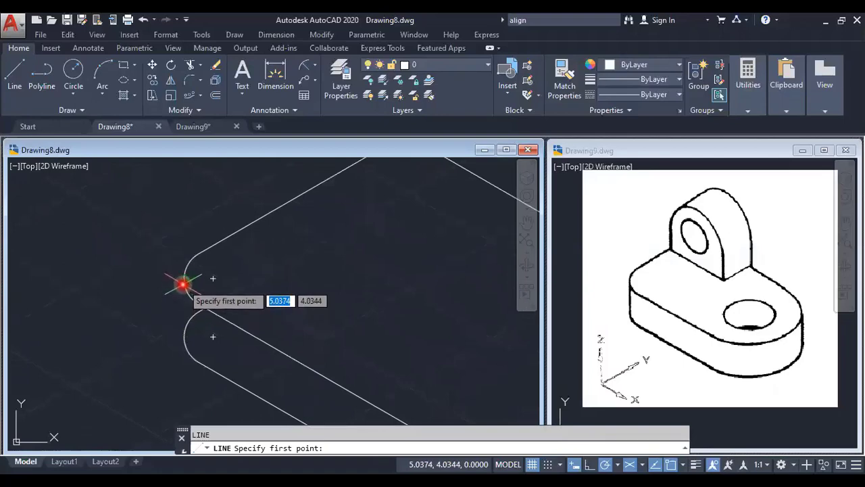
left_click(184, 278)
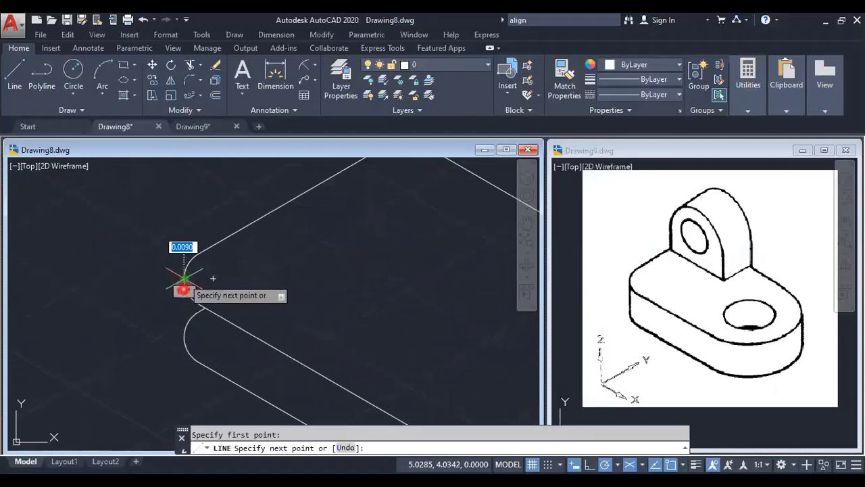
left_click(184, 338)
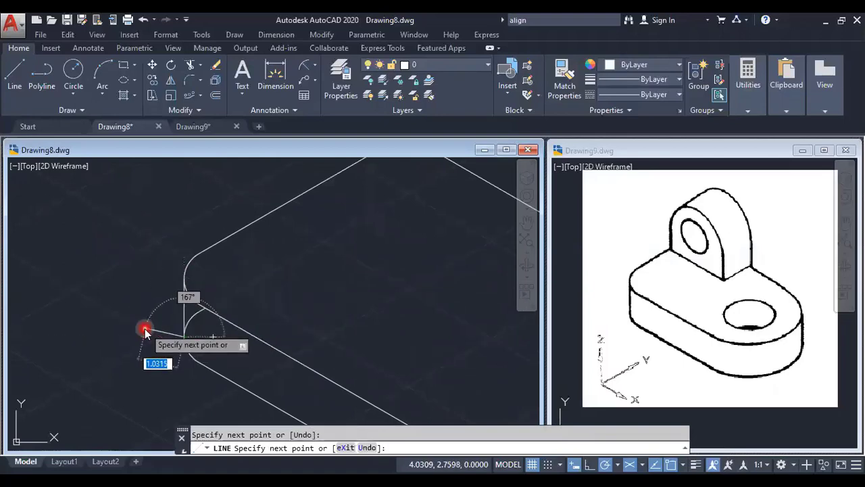
right_click(144, 330)
left_click(173, 174)
- Trim the hidden upper part of the lower corner fillet and delete the short line segment left beside it
scroll(276, 291, "up", 2)
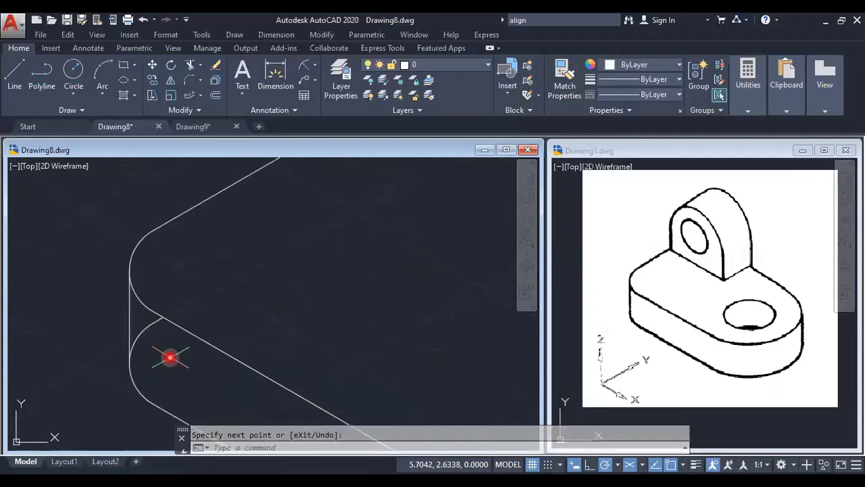
type("tr")
key("Return")
left_click(145, 328)
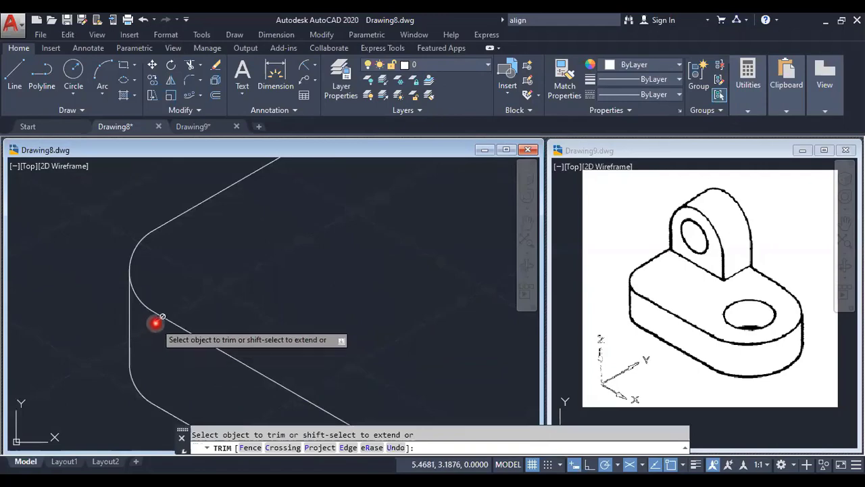
scroll(163, 345, "down", 1)
key("Escape")
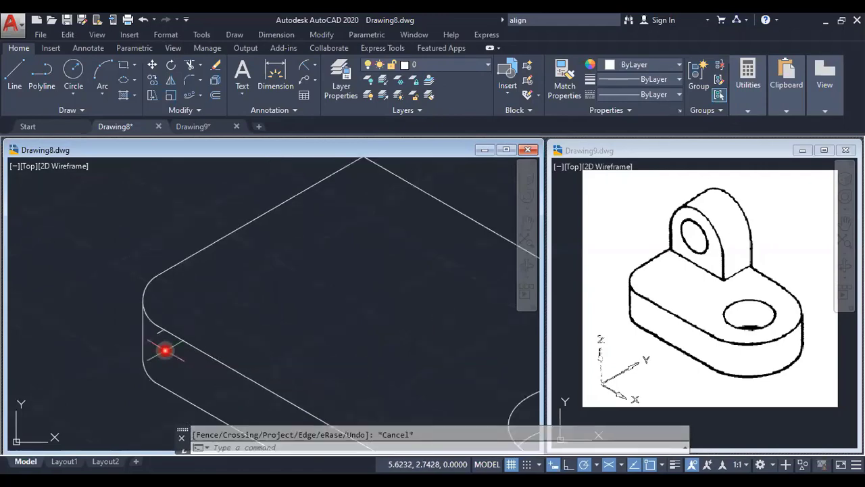
left_click(160, 331)
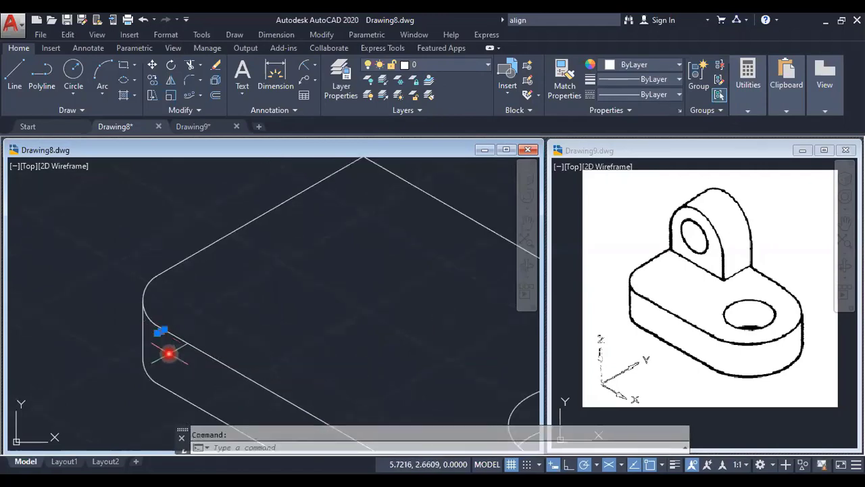
key("Delete")
scroll(223, 309, "down", 5)
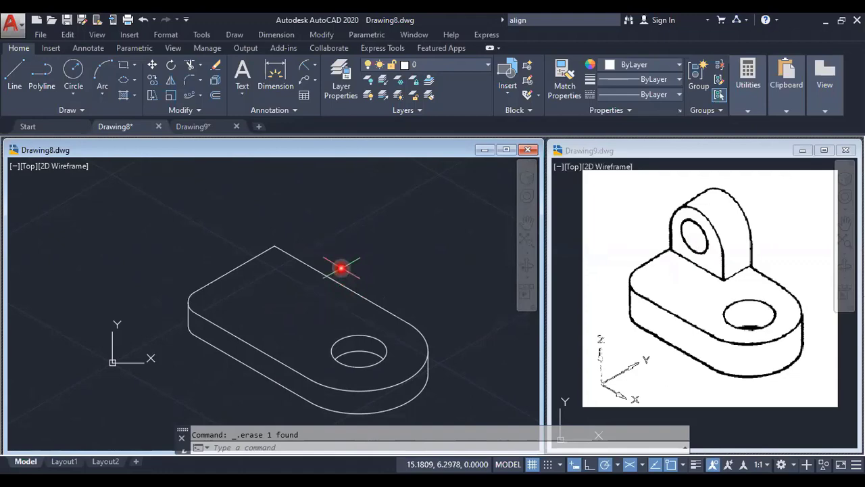
- Switch to the left isoplane and draw a vertical line 3 units up from the upper plate's back corner
key("F5")
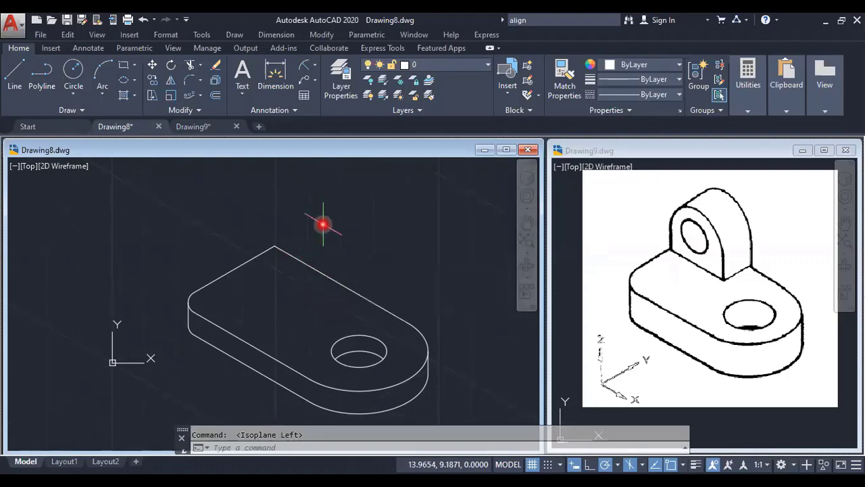
middle_click_drag(323, 224, 304, 236)
left_click(16, 73)
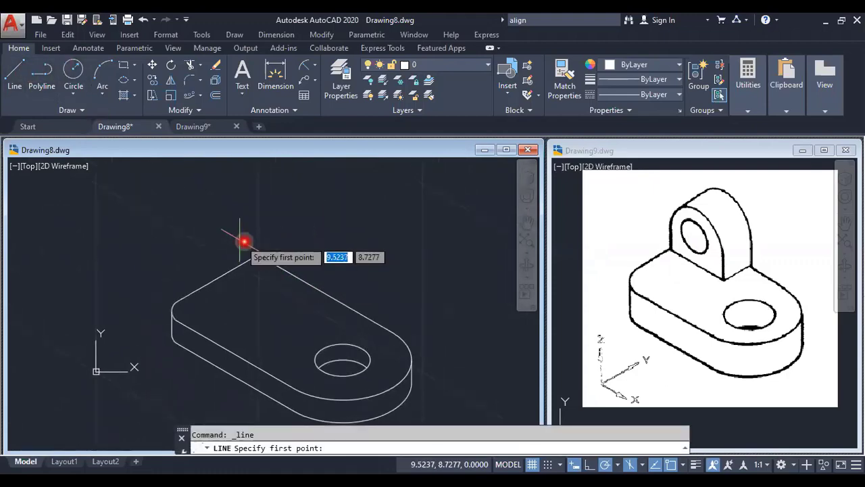
left_click(257, 255)
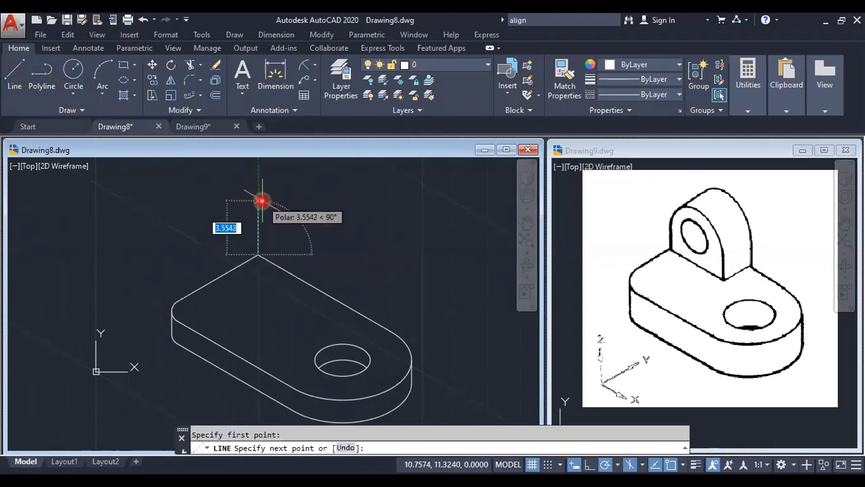
type("3")
key("Return")
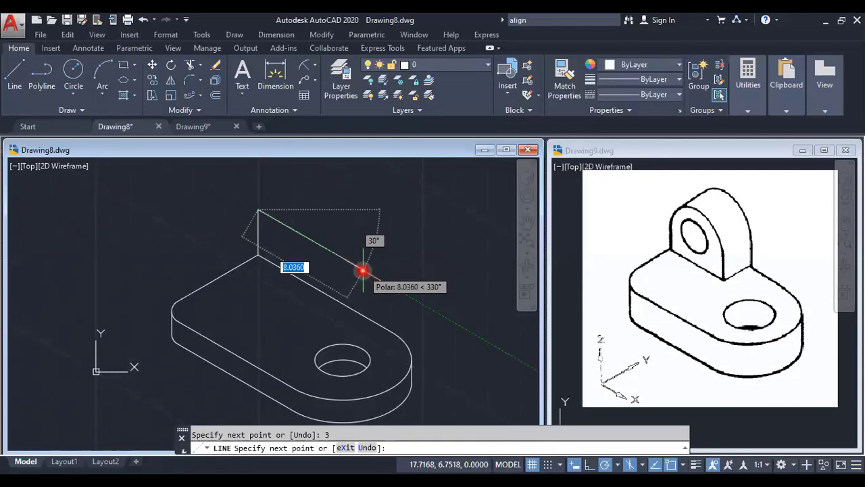
type("3.5")
key("Return")
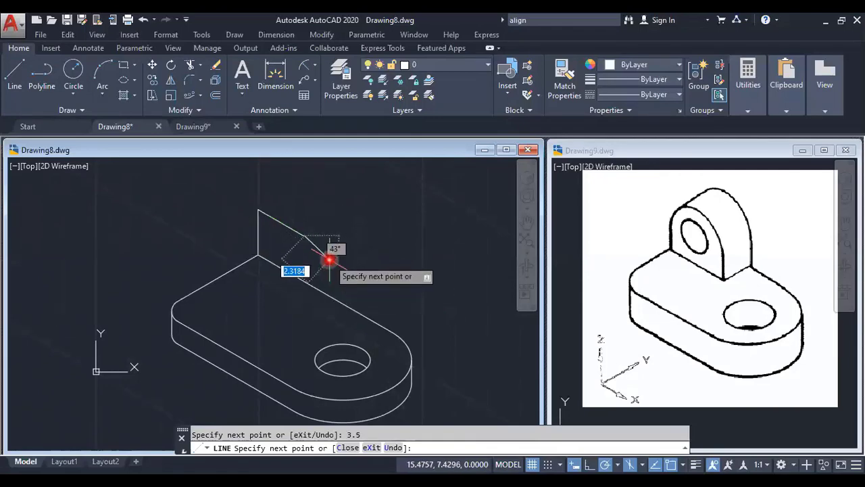
key("ctrl+z")
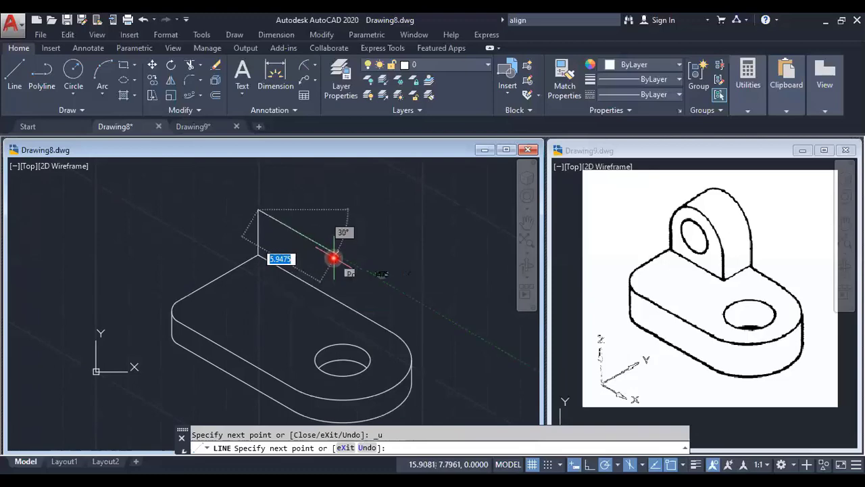
- Continue the line 4.5 units parallel to the plate's long edge, then down to the plate's back edge to complete the rear lug outline
type("4.5")
key("Return")
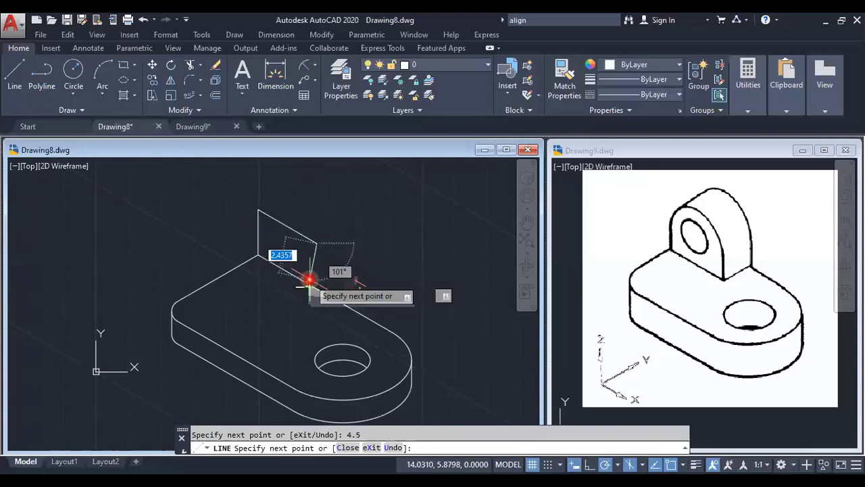
scroll(308, 291, "up", 2)
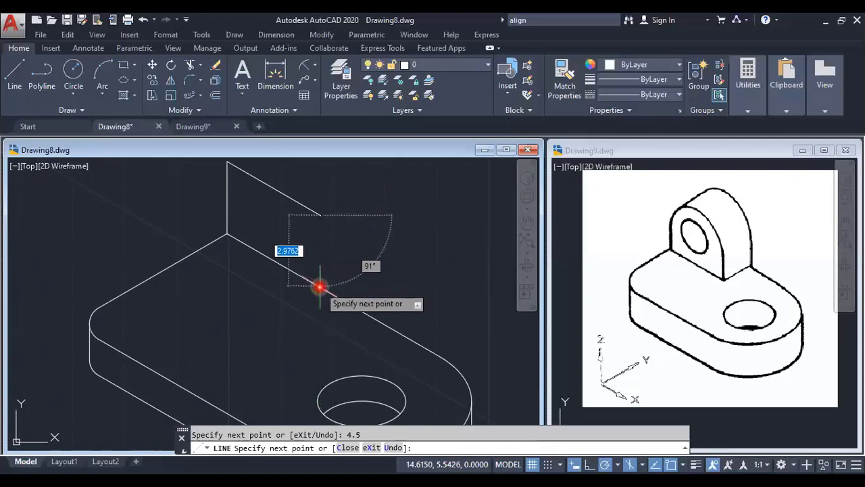
left_click(321, 285)
key("Escape")
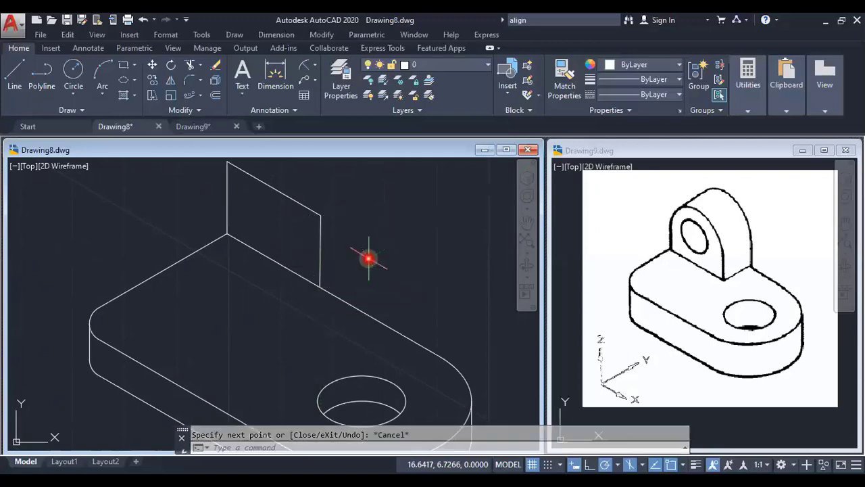
scroll(368, 258, "down", 2)
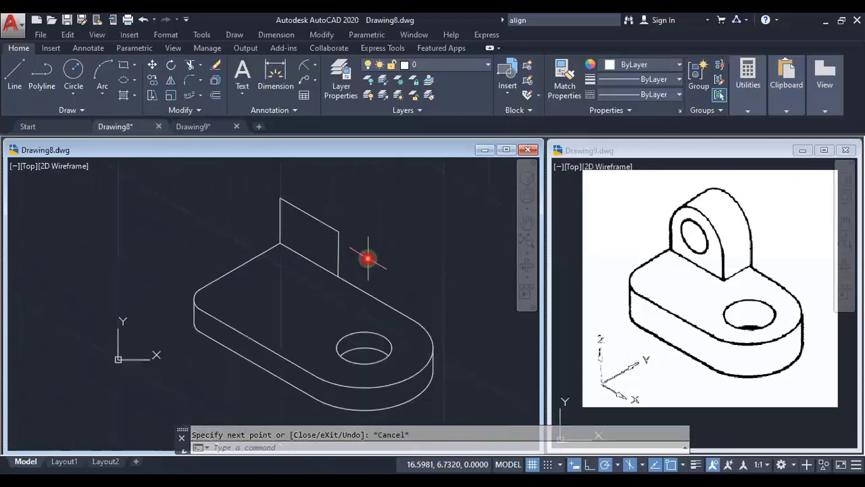
- Copy the three rear lug lines 2.5 units at 210° along the plate's short edge to form the front face
left_click(152, 79)
left_click(368, 255)
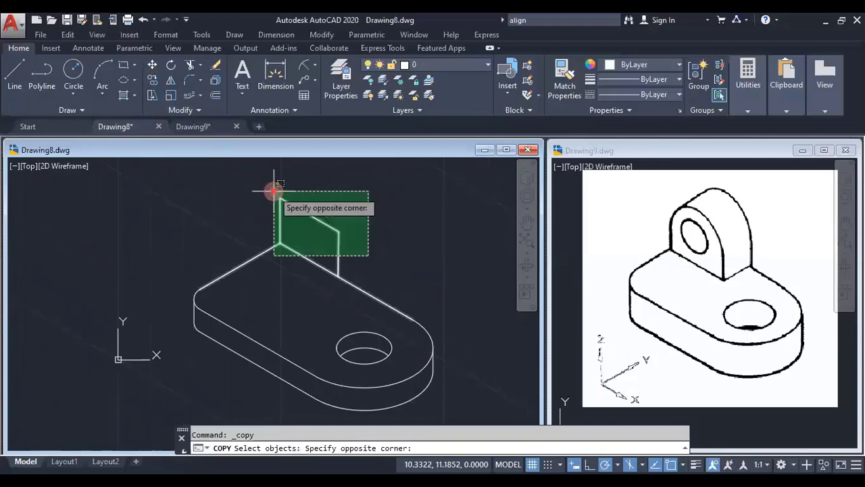
left_click(331, 199)
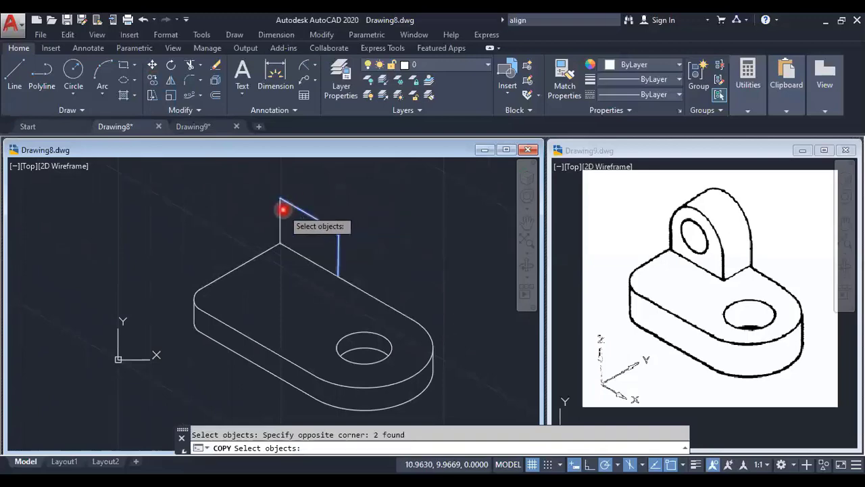
left_click(283, 207)
key("Return")
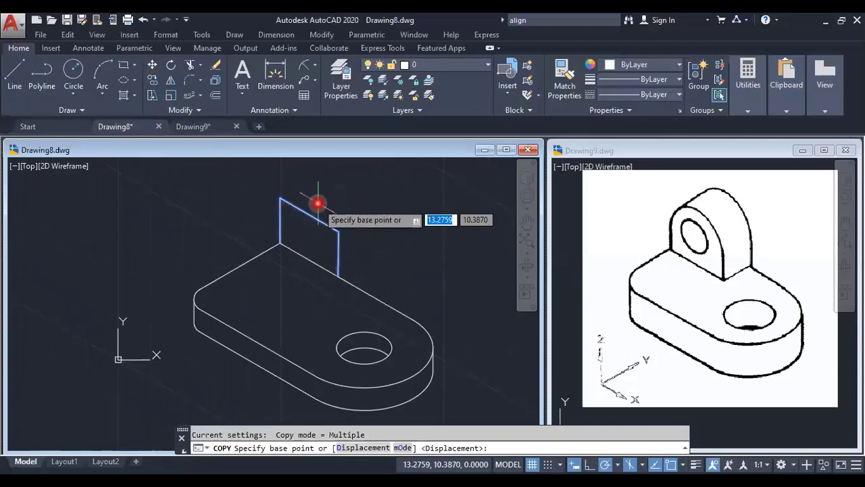
left_click(338, 232)
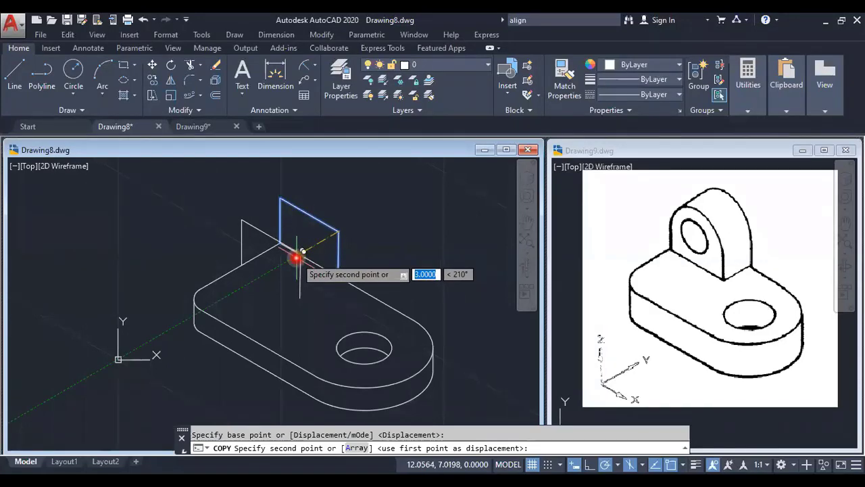
type("2.5")
key("Return")
key("Escape")
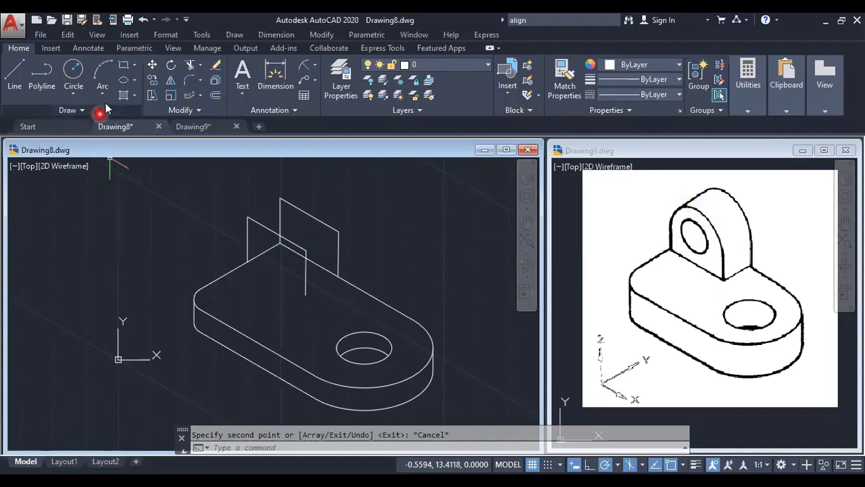
- Draw an isocircle centred on the midpoint of the rear lug's top line, with its radius reaching the line's end
left_click(123, 80)
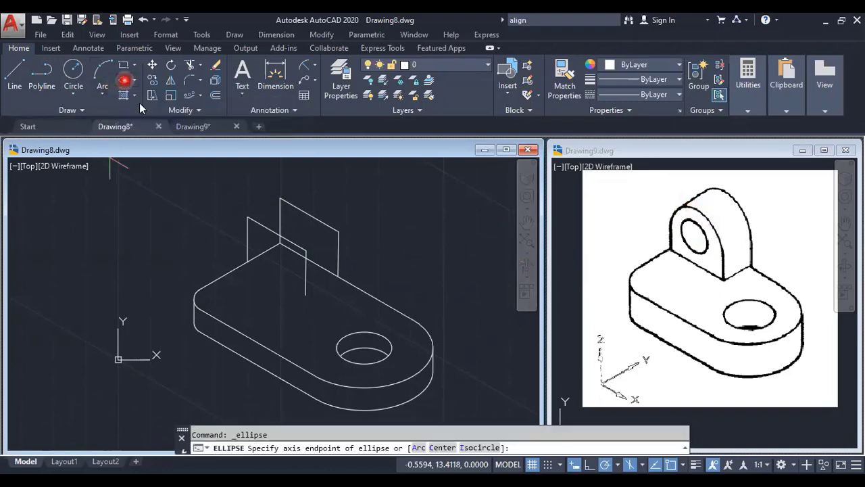
left_click(471, 446)
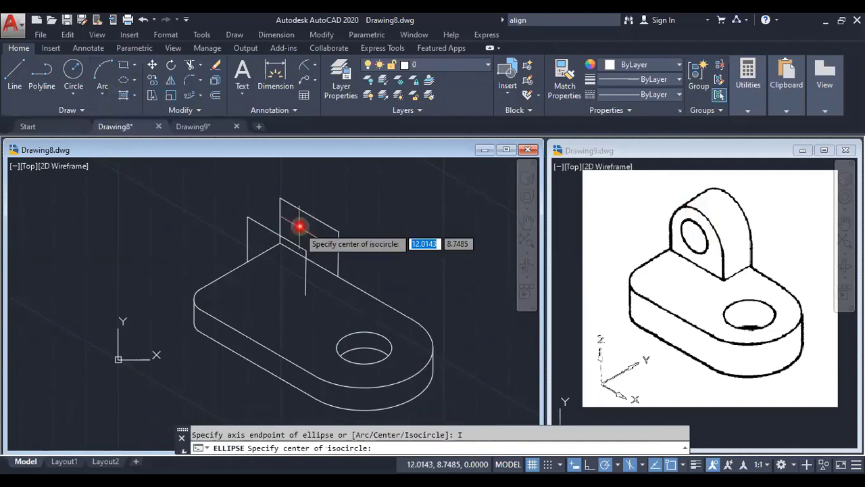
left_click(309, 216)
scroll(330, 229, "up", 2)
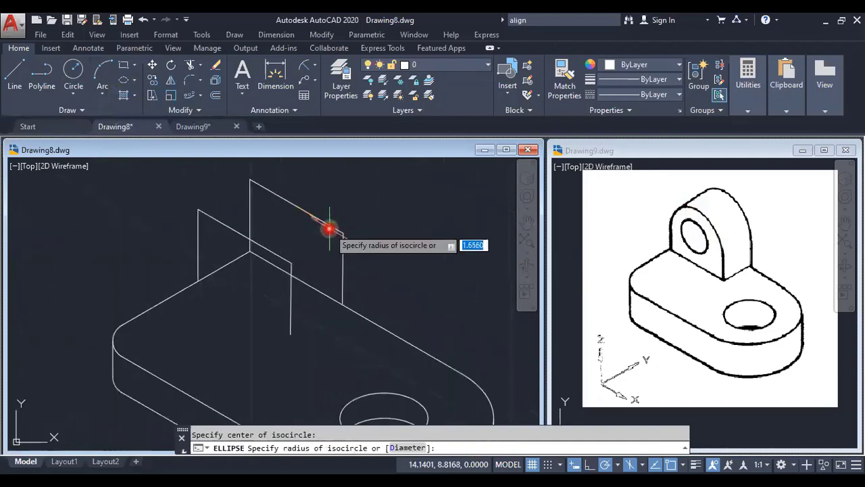
left_click(342, 238)
scroll(395, 250, "down", 2)
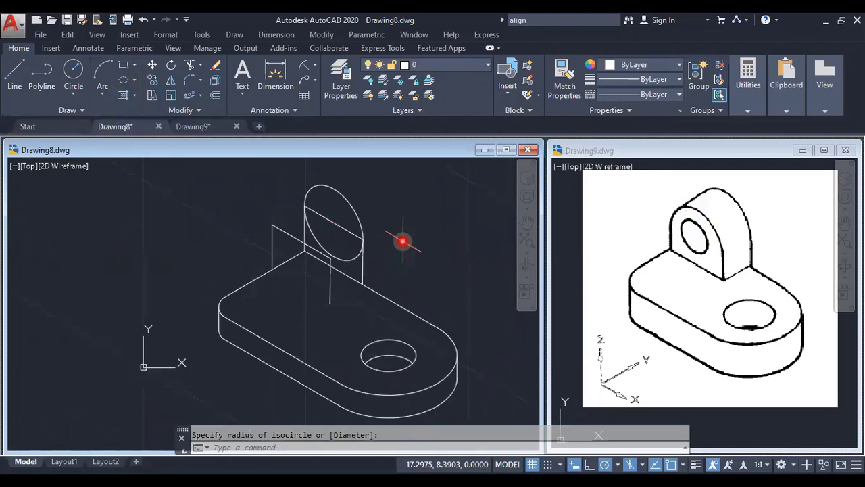
- Copy the rear isocircle from the midpoint of the rear top line to the midpoint of the front top line
left_click(153, 80)
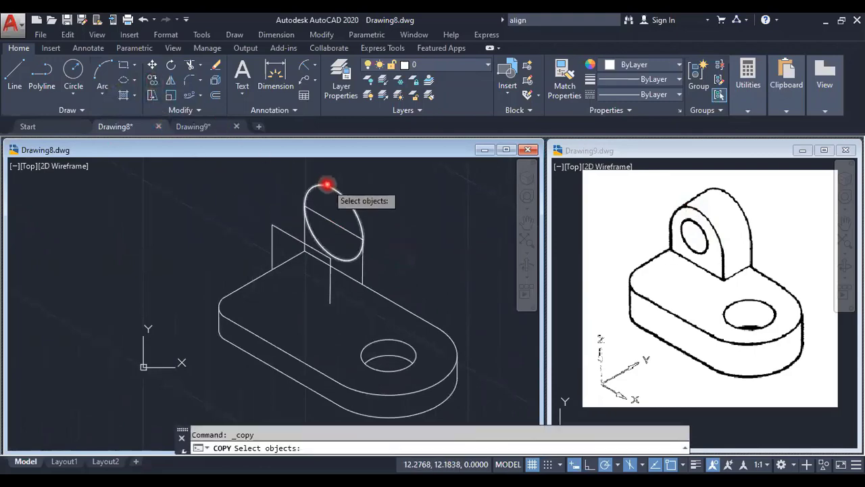
left_click(326, 186)
key("Return")
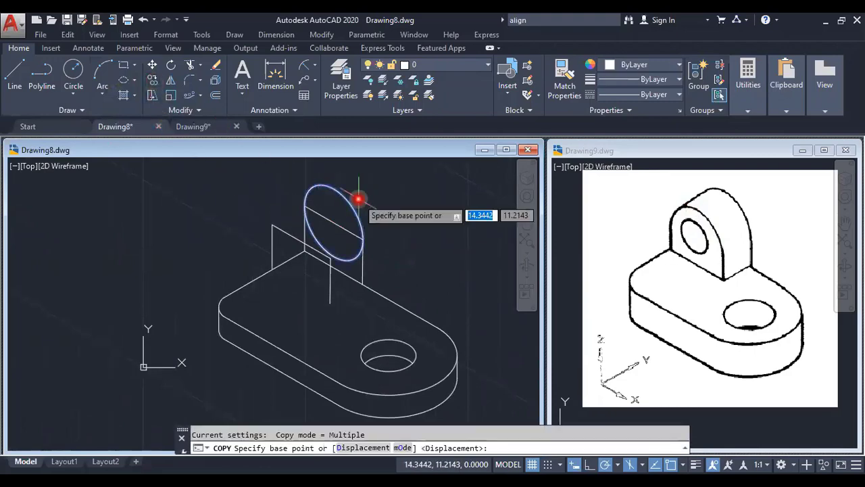
left_click(335, 224)
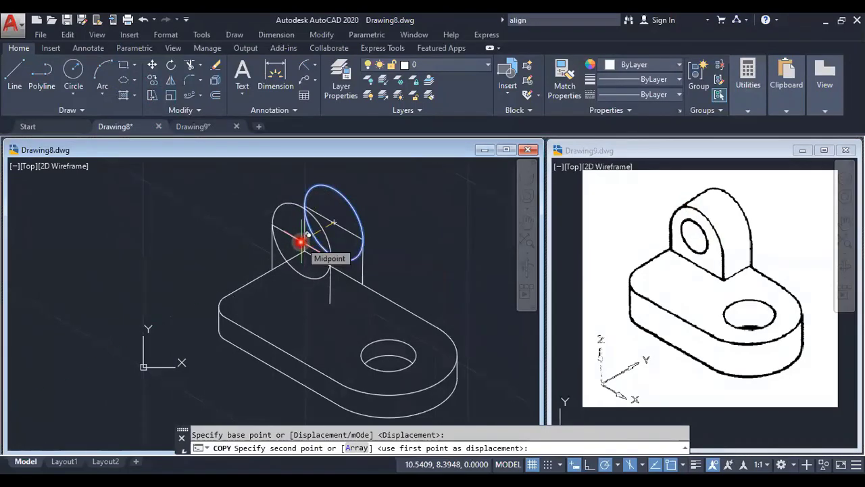
scroll(308, 234, "up", 3)
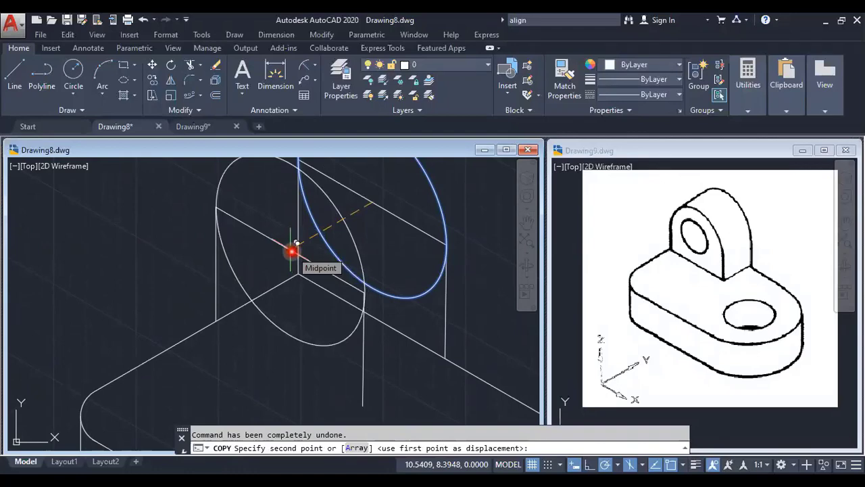
left_click(293, 251)
scroll(315, 325, "down", 2)
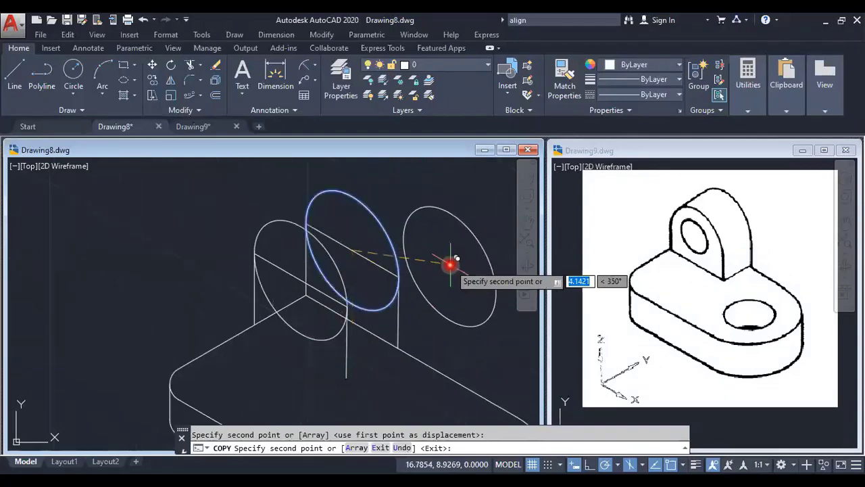
scroll(450, 264, "down", 2)
scroll(353, 240, "up", 4)
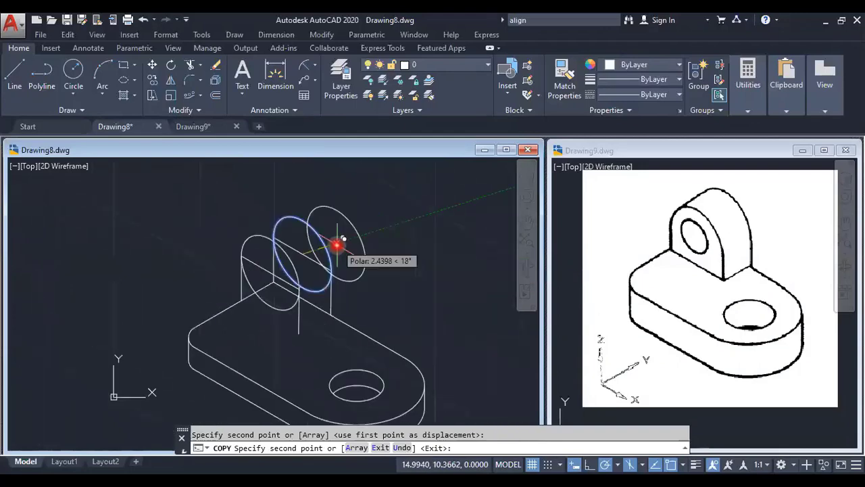
key("Escape")
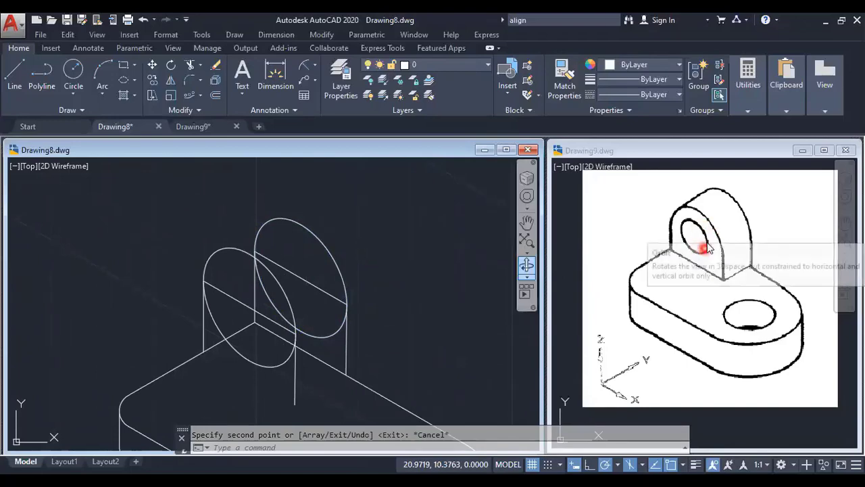
- Draw an isocircle of radius 0.75 centred on the midpoint of the front lug's top line for the hole
left_click(123, 79)
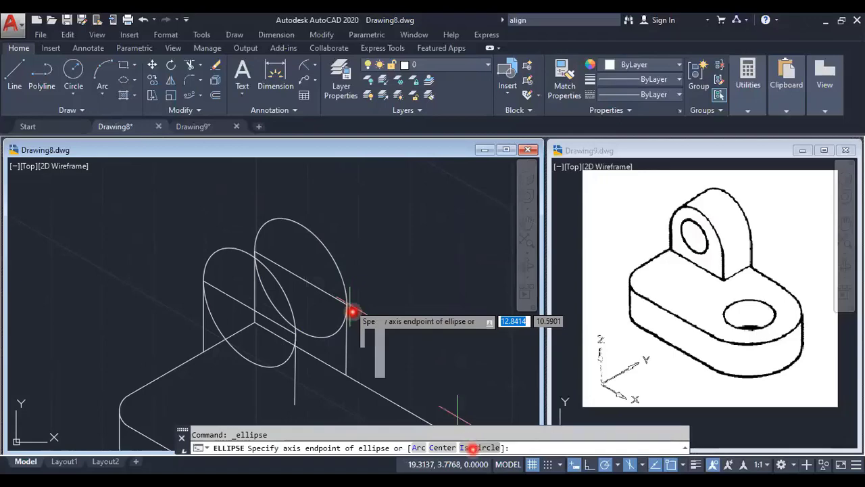
left_click(472, 448)
scroll(232, 302, "up", 1)
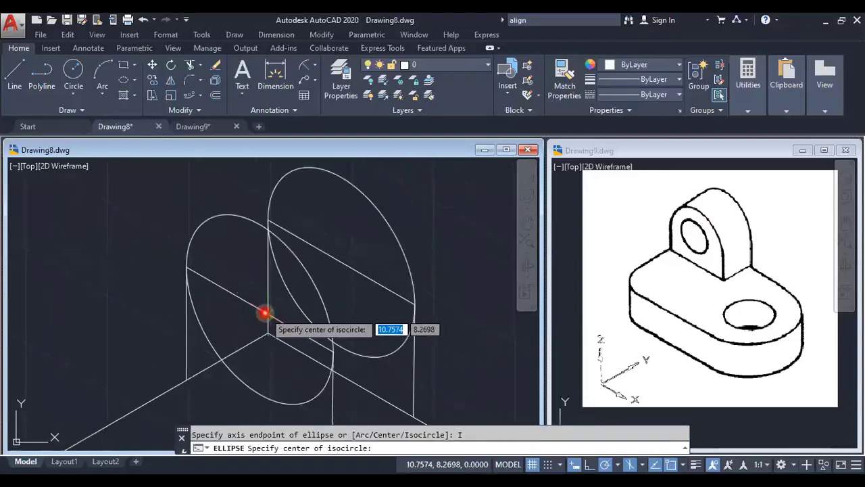
scroll(259, 311, "up", 3)
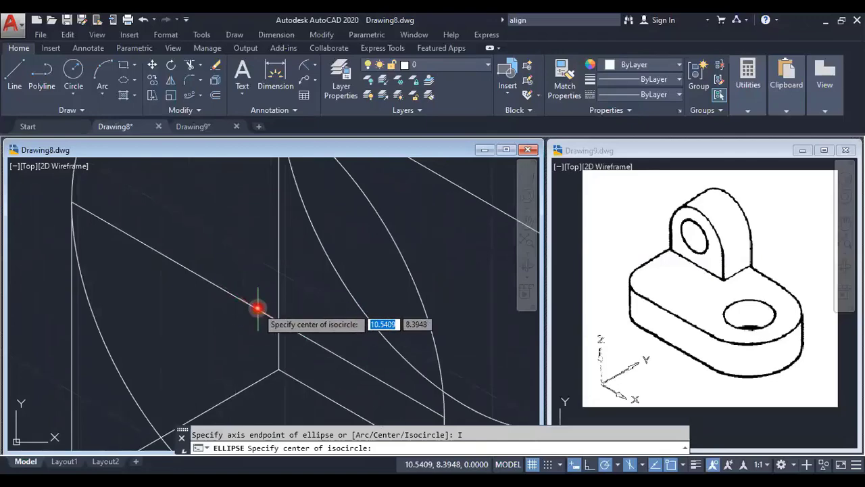
left_click(257, 308)
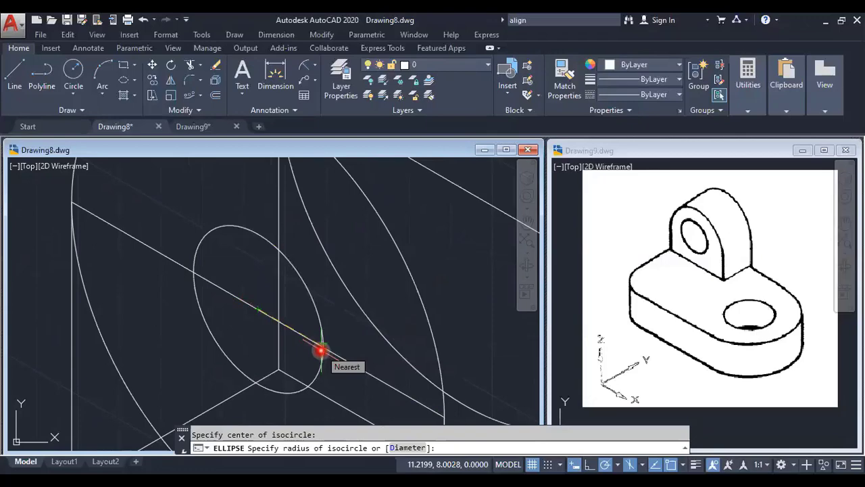
type(".75")
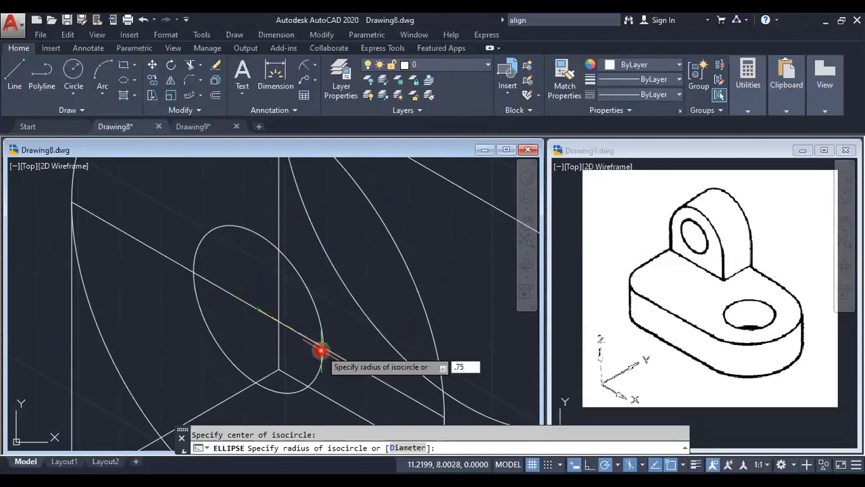
key("Return")
scroll(324, 350, "down", 8)
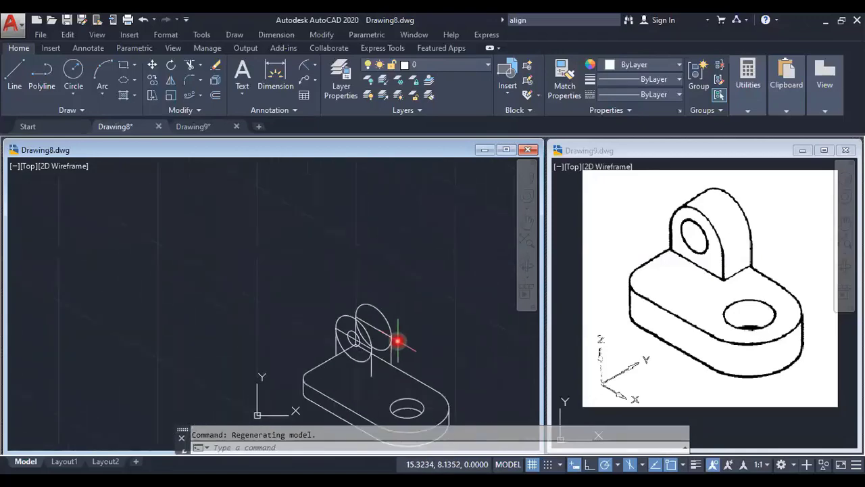
- Trim the lower halves of the rear and front lug isocircles and the plate's rear edge where it crosses the front isocircle
scroll(400, 352, "up", 3)
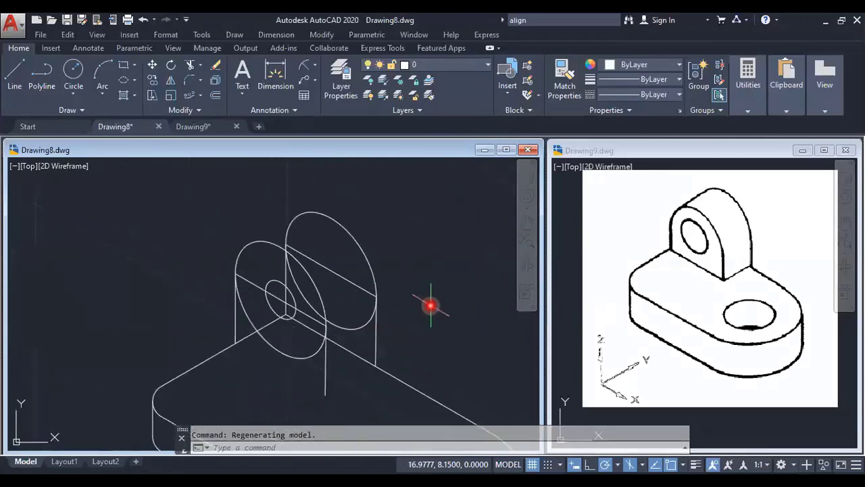
type("TR")
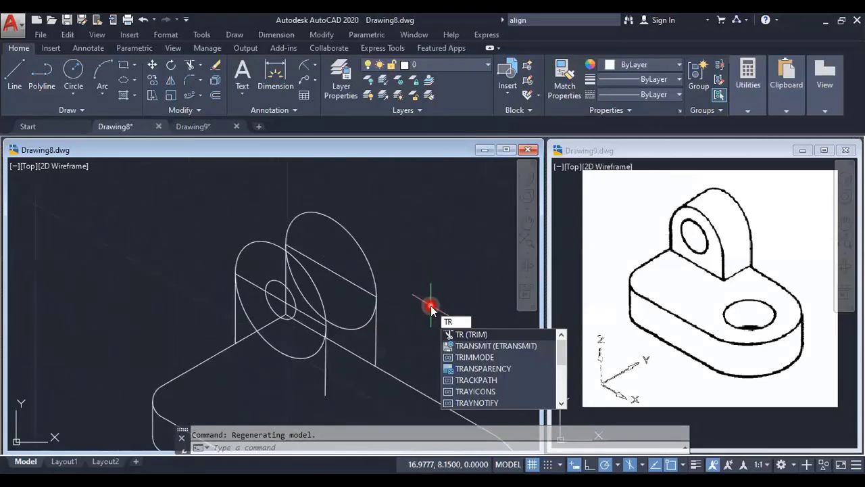
key("Return")
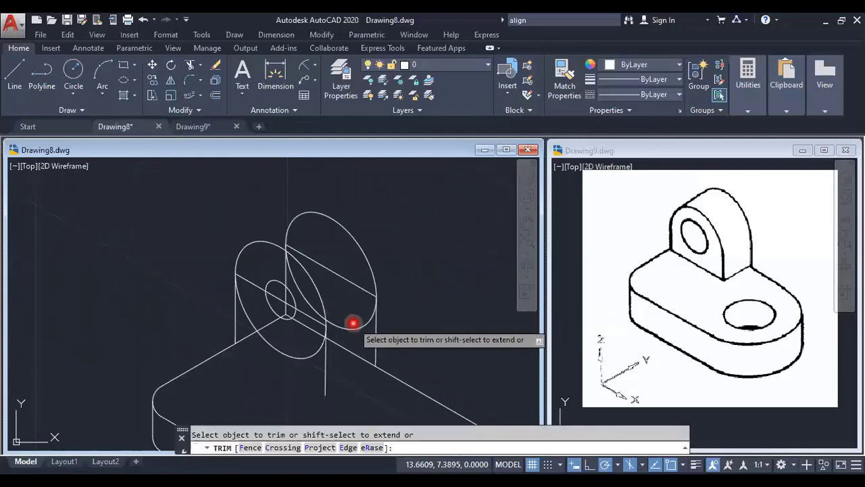
left_click(356, 326)
scroll(315, 304, "up", 2)
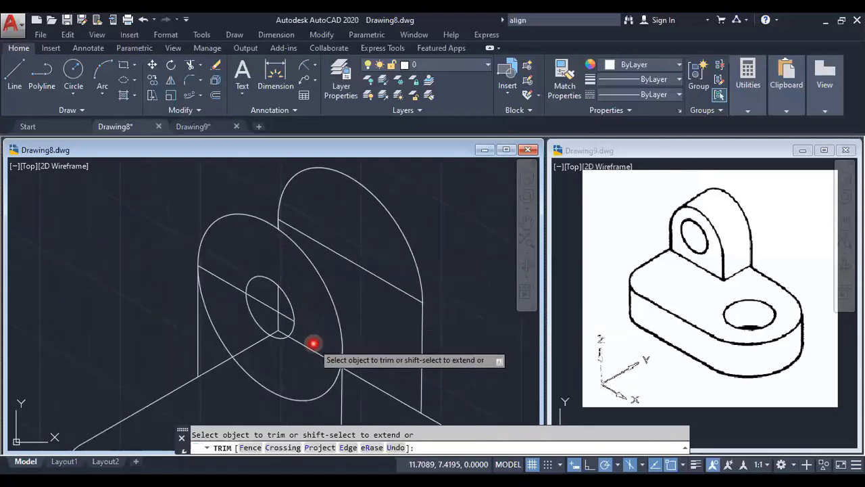
left_click(316, 350)
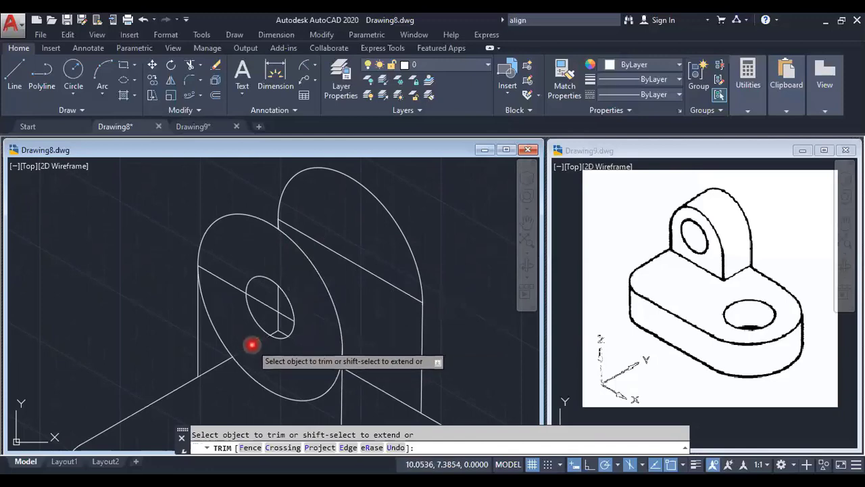
left_click(226, 344)
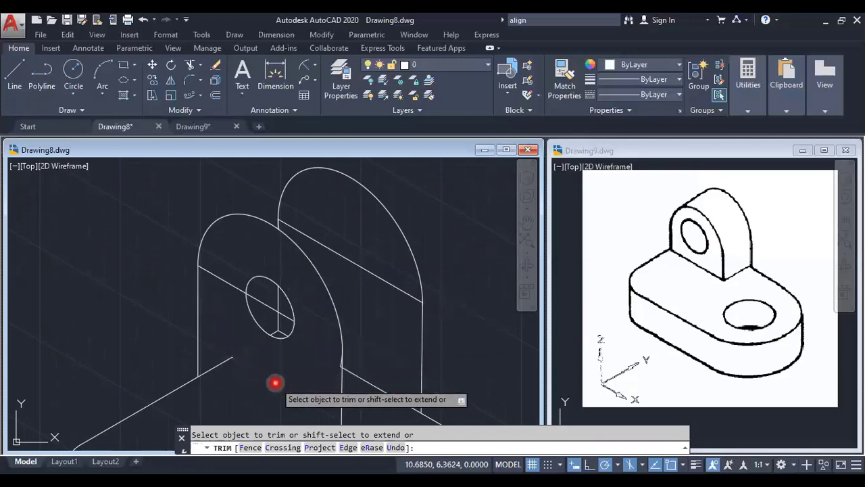
- Trim part of the front lug's top line and the upper part of the vertical line inside the lug hole
scroll(267, 365, "down", 2)
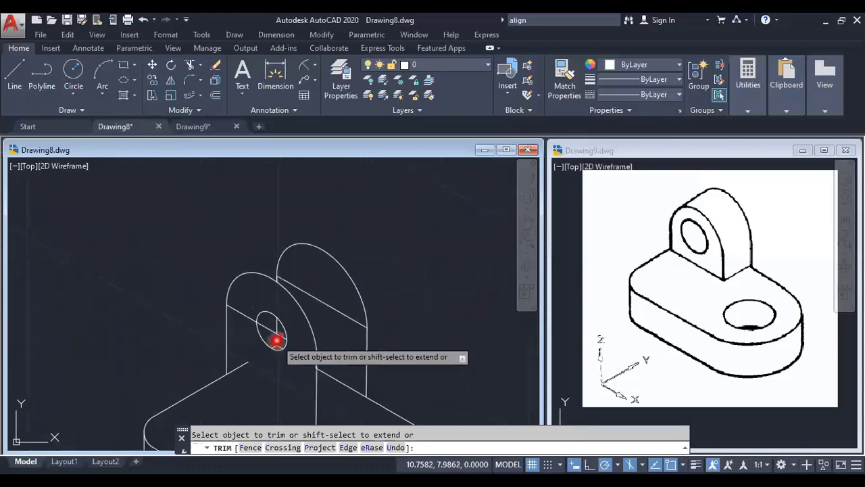
scroll(277, 339, "up", 4)
scroll(283, 356, "up", 3)
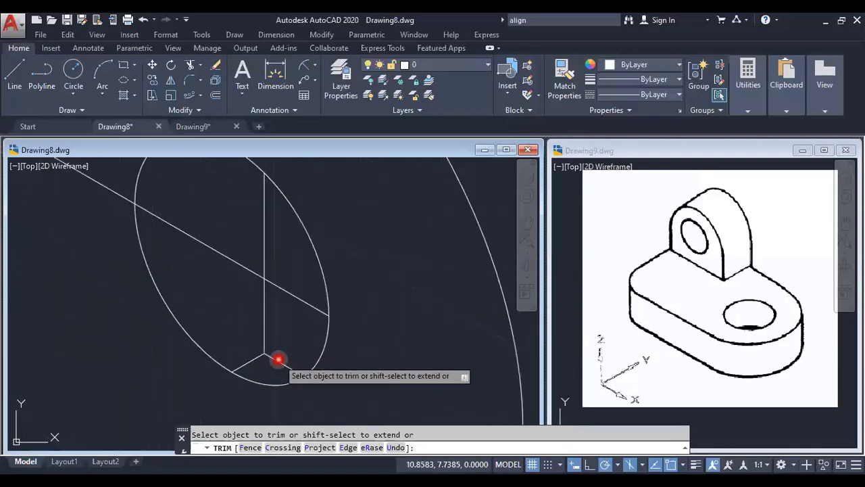
left_click(277, 365)
left_click(248, 248)
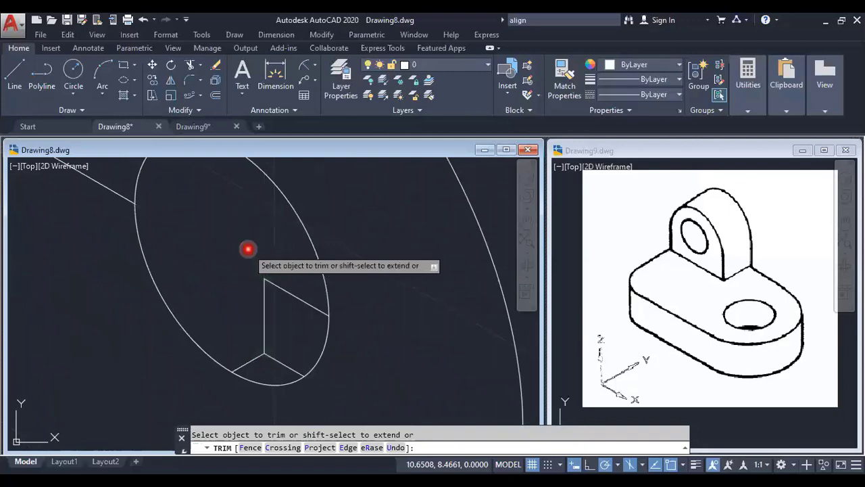
- Trim the leftover arc piece beside the straight edge of the front lug face, just below its rounded top
scroll(247, 247, "down", 5)
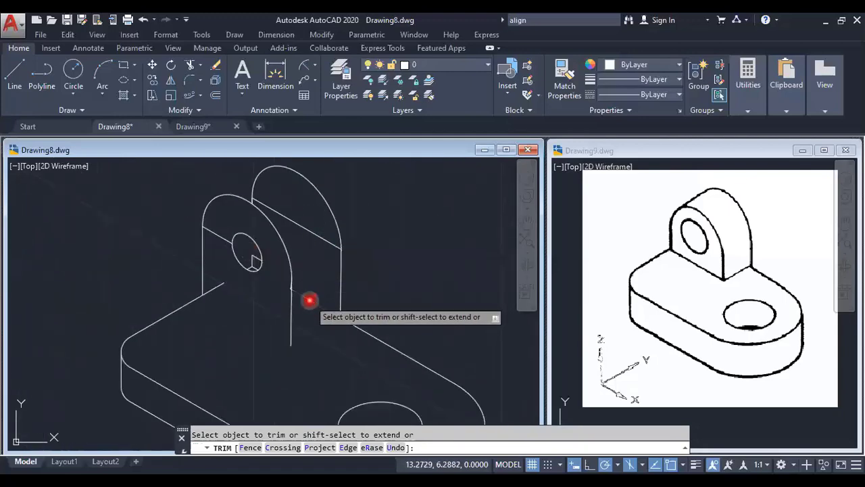
scroll(292, 286, "up", 4)
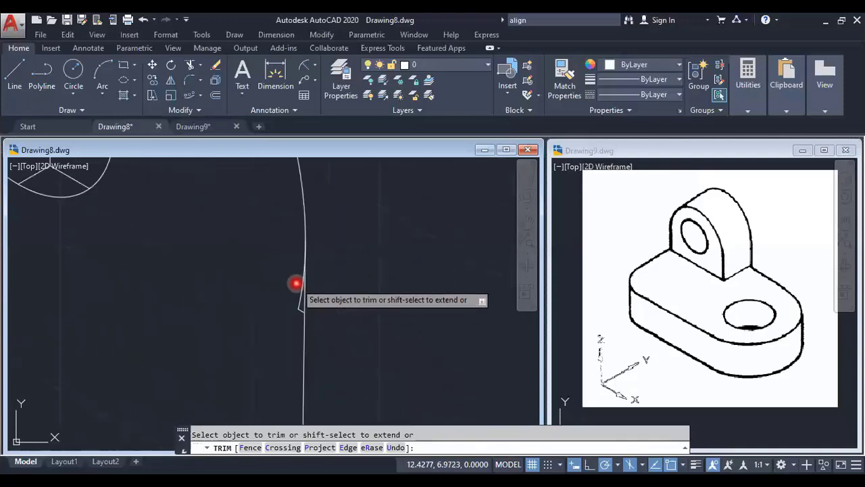
left_click(301, 297)
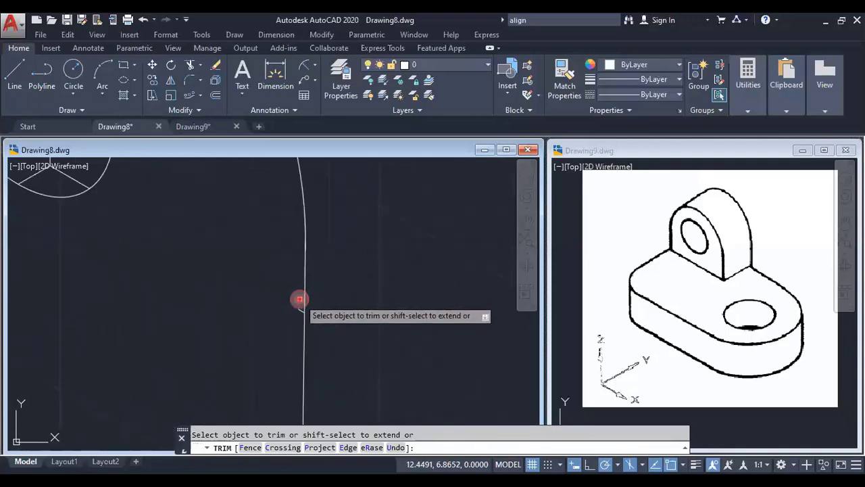
scroll(251, 293, "down", 5)
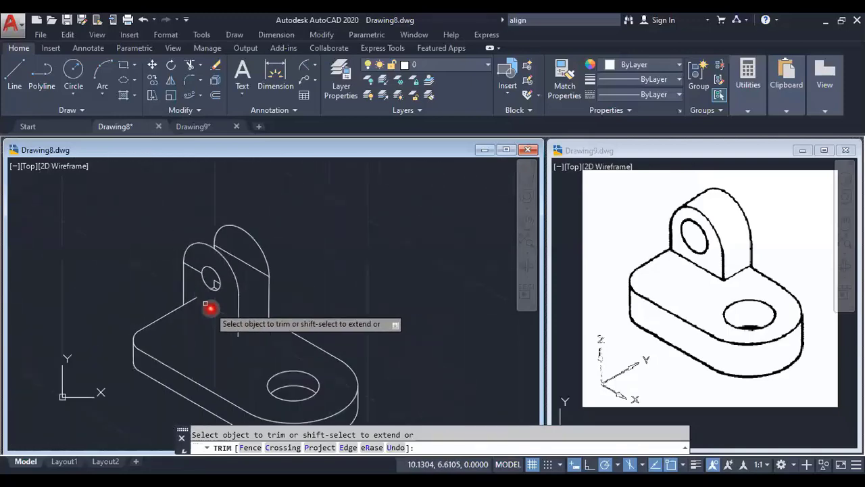
scroll(195, 277, "up", 2)
key("Escape")
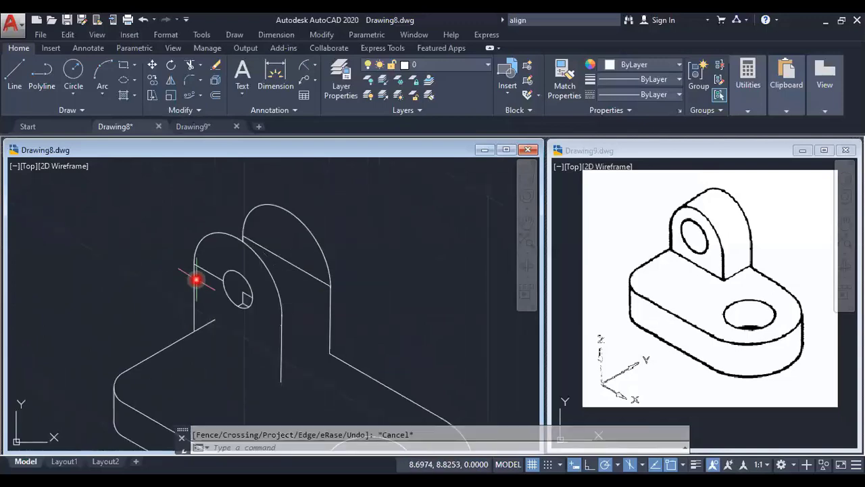
- Erase the leftover line pieces inside the lug hole and the construction lines across the front and rear lug faces
left_click(215, 68)
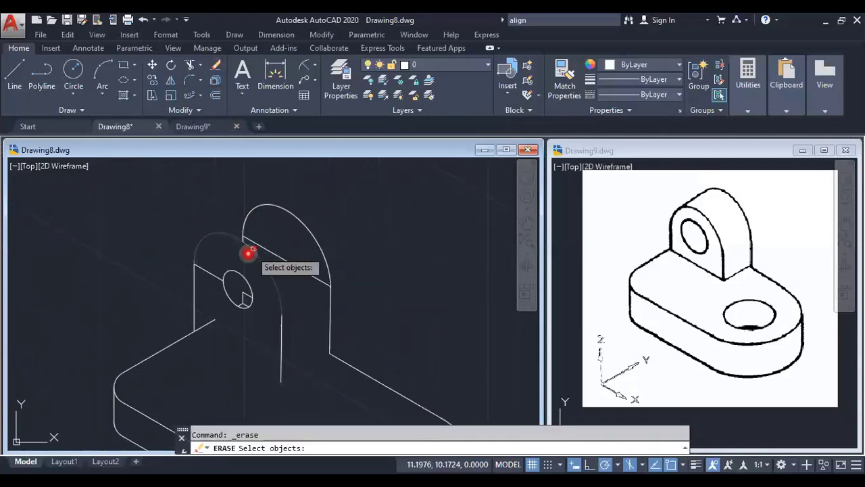
scroll(246, 301, "up", 4)
left_click(247, 321)
mouse_move(241, 329)
left_mouse_down()
mouse_move(224, 251)
mouse_move(246, 237)
mouse_move(243, 257)
left_mouse_up()
left_click(224, 314)
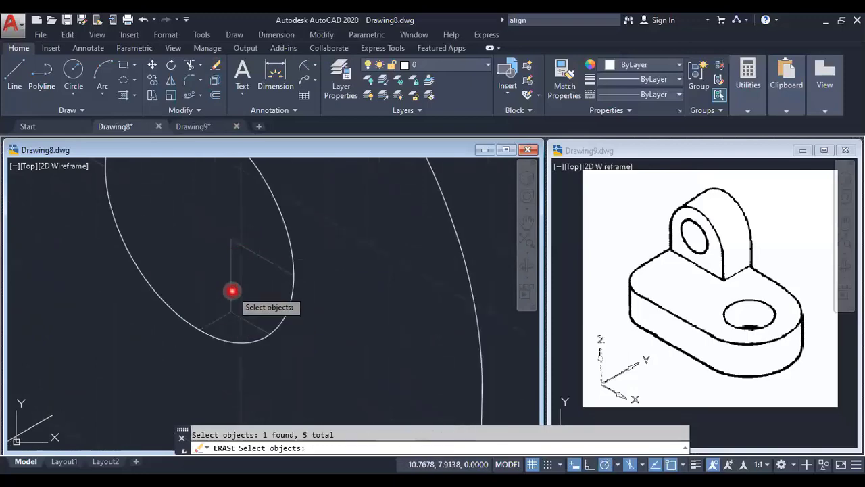
scroll(230, 297, "down", 4)
left_click(274, 242)
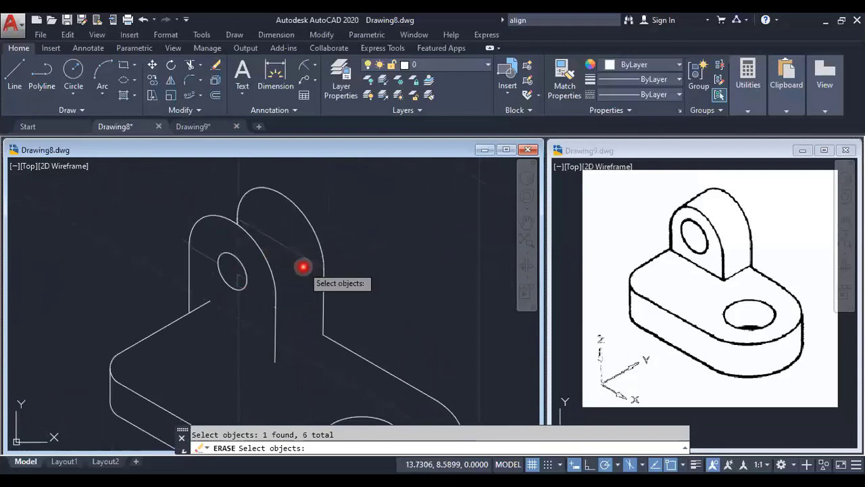
key("Return")
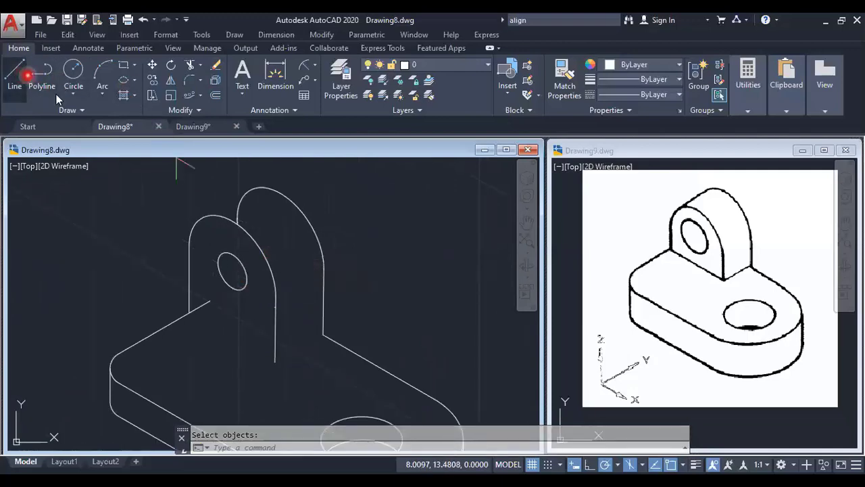
- Draw a line joining the rounded tops of the front and rear lug faces
left_click(26, 75)
left_click(247, 195)
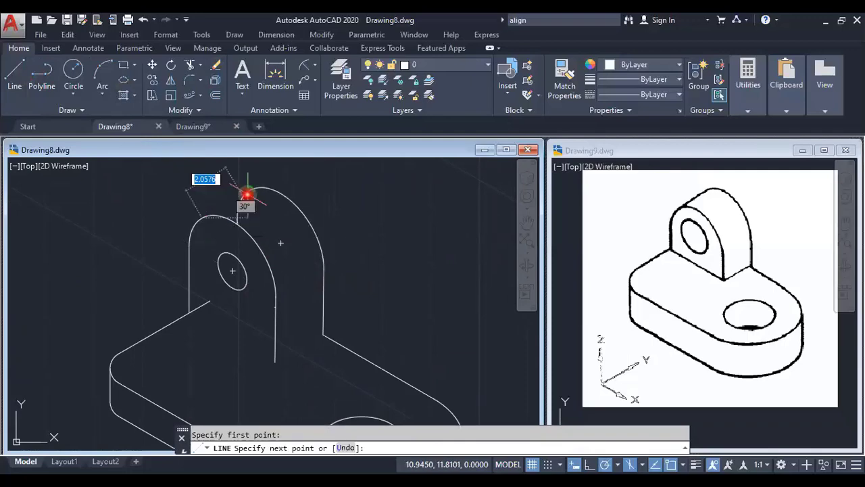
left_click(250, 191)
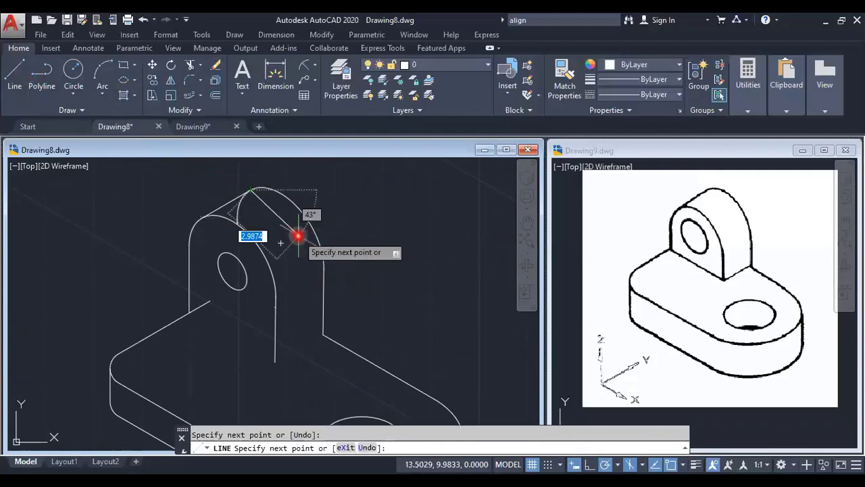
key("Return")
- Draw the lug's short base edge from the front face's lower corner to the rear face's lower corner on the plate
key("Return")
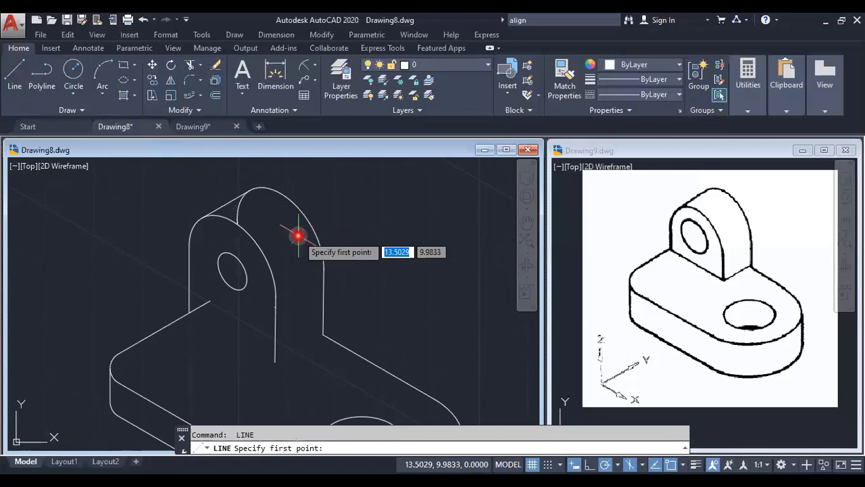
left_click(276, 356)
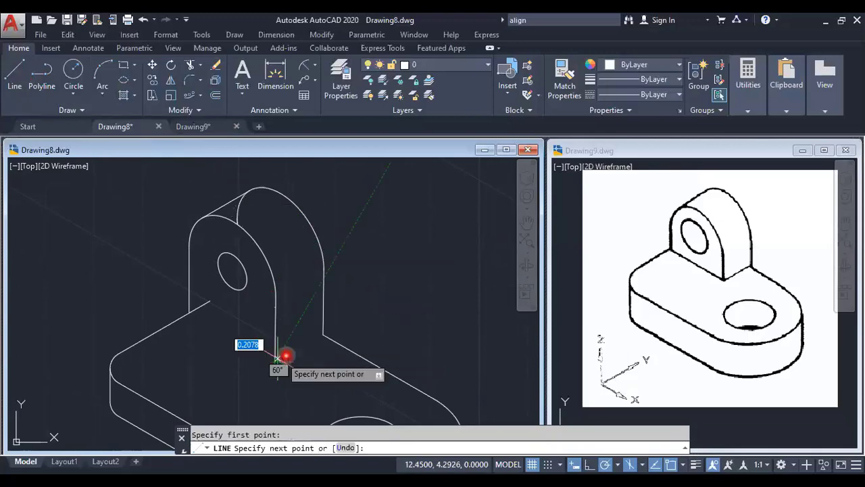
left_click(323, 333)
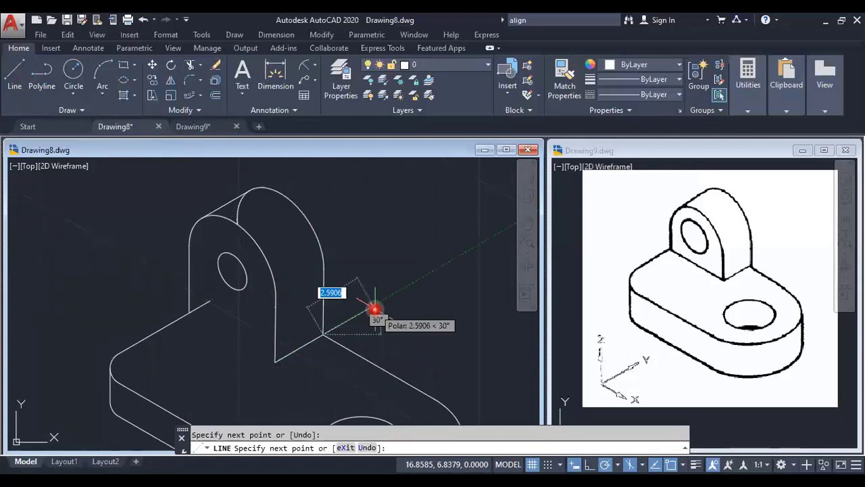
key("Return")
- Draw the base line of the front lug face between its two lower corners on the plate
key("Return")
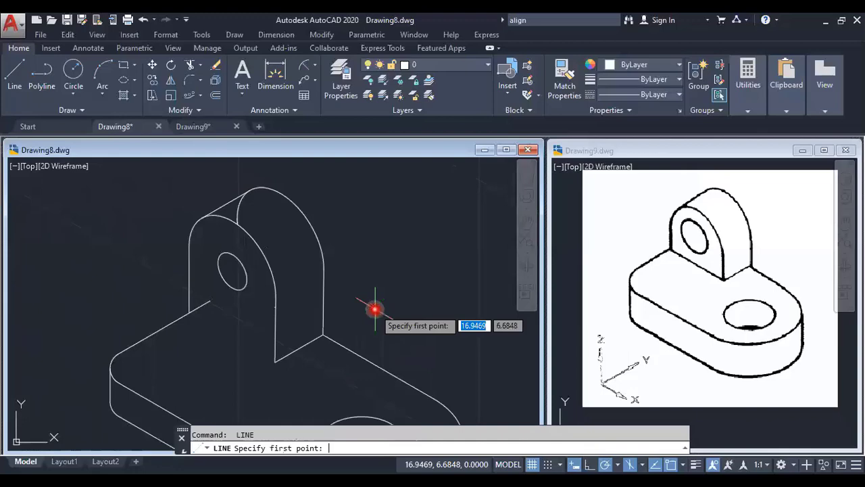
left_click(275, 361)
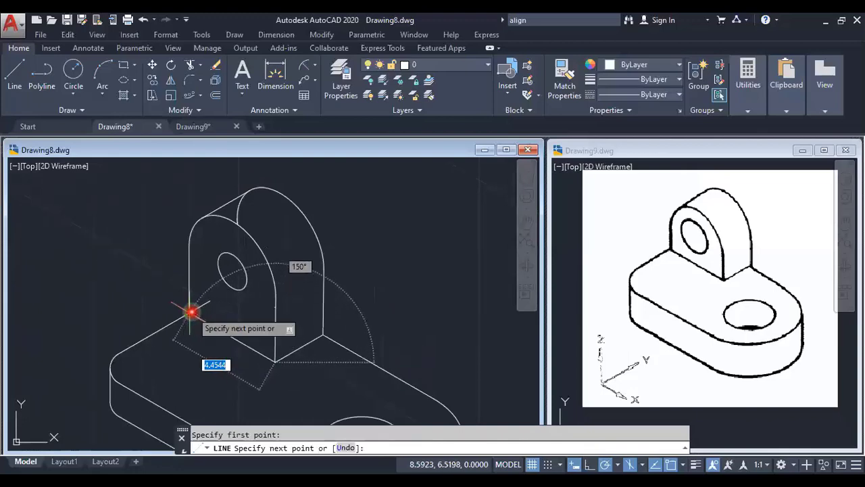
left_click(194, 315)
right_click(197, 335)
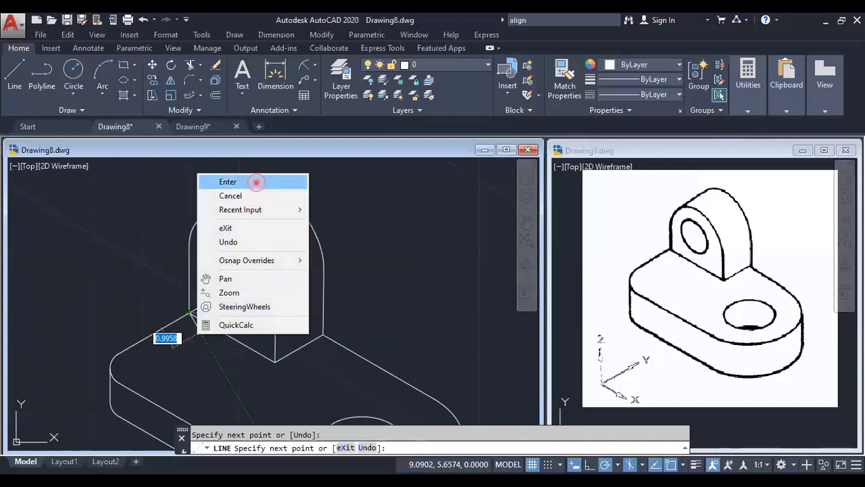
left_click(255, 181)
scroll(428, 299, "down", 4)
scroll(374, 295, "up", 2)
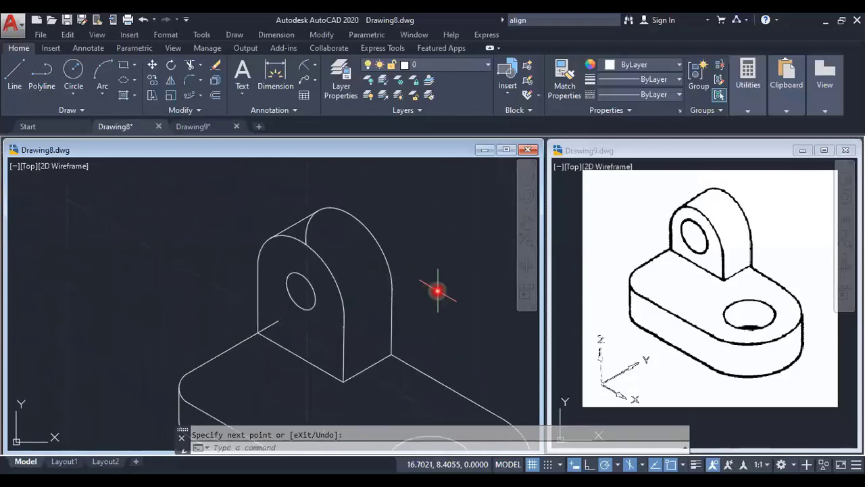
- Trim the rear arc hidden behind the front lug and the plate edge stub inside the front face
scroll(308, 230, "up", 2)
type("tr")
key("Return")
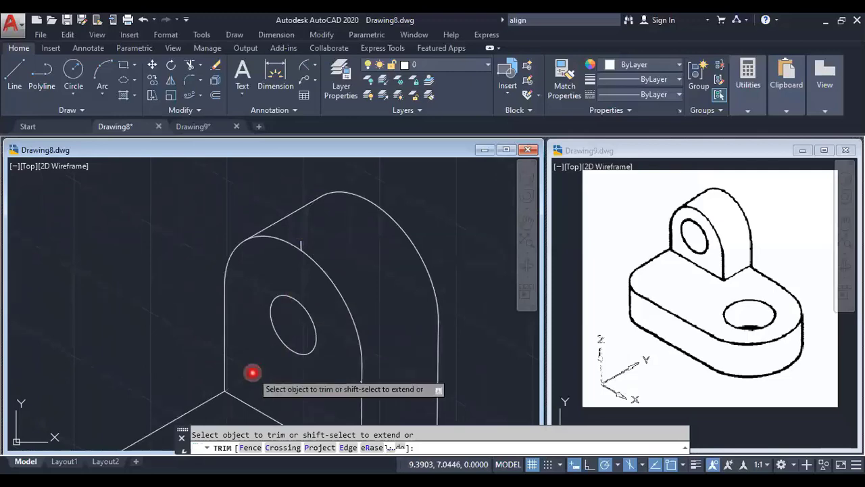
scroll(256, 362, "down", 3)
scroll(298, 345, "up", 1)
scroll(335, 309, "up", 3)
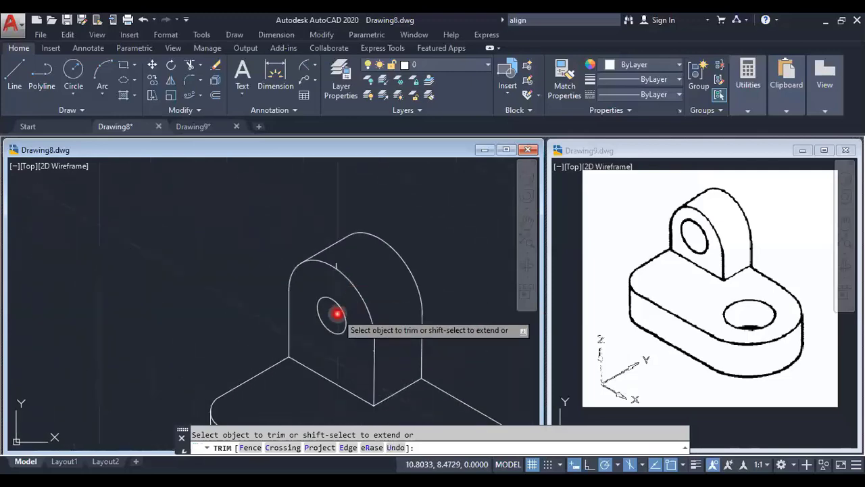
left_click(344, 312)
key("Escape")
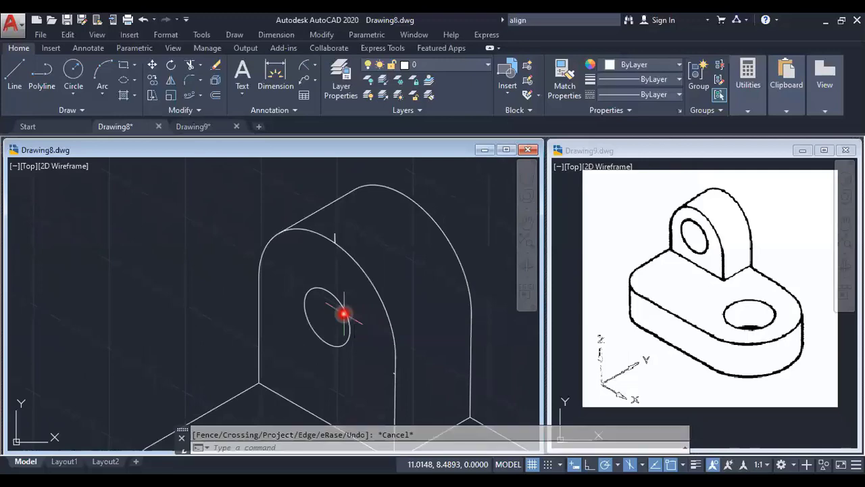
type("er")
key("Return")
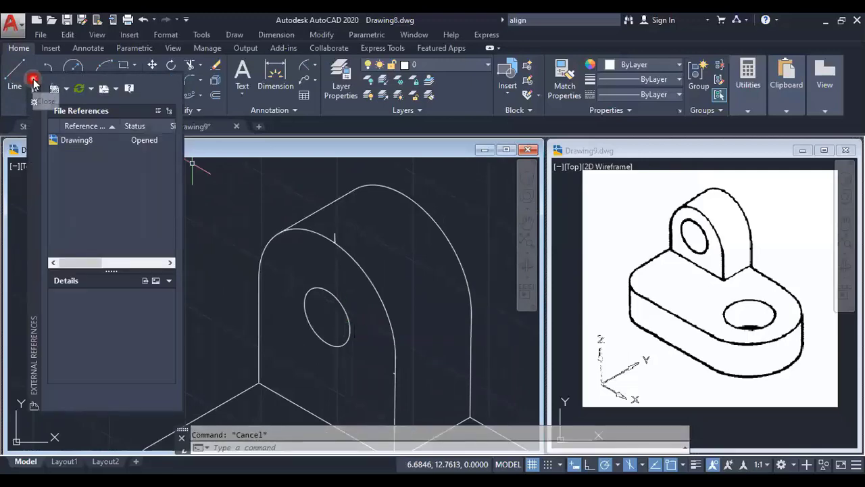
left_click(33, 81)
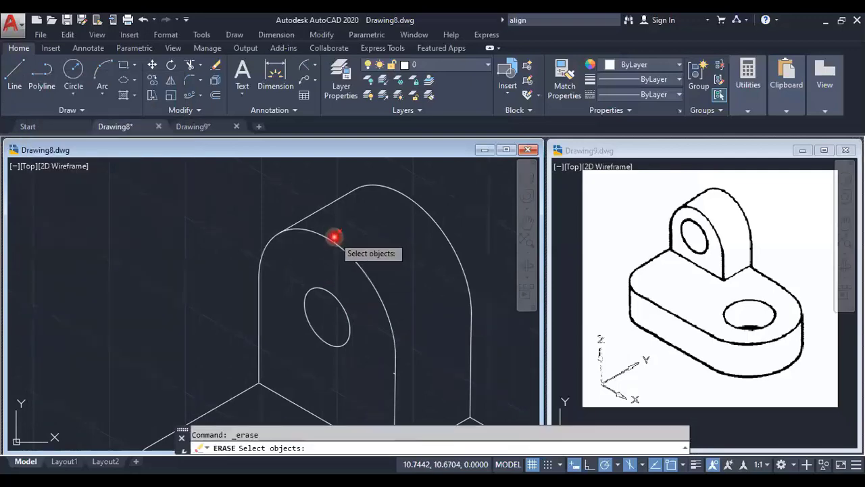
- Erase the tiny leftover line beside the straight edge of the front lug face
left_click(335, 236)
scroll(333, 230, "up", 5)
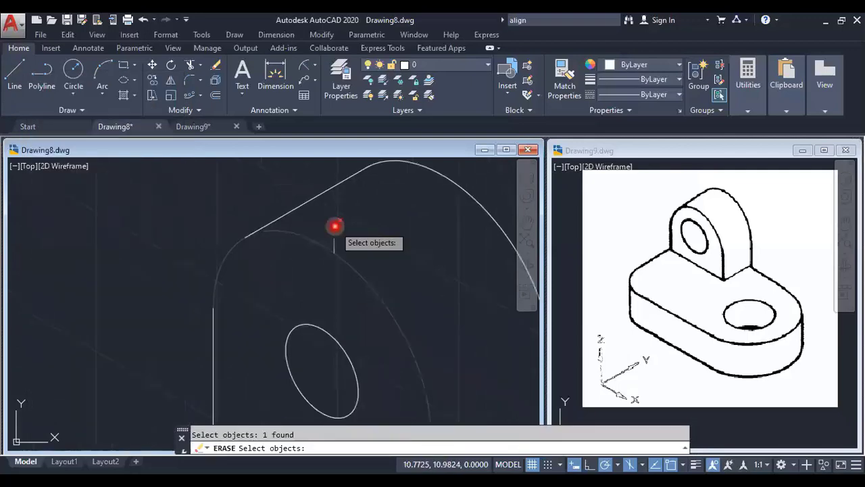
left_click(332, 271)
scroll(338, 272, "down", 5)
scroll(389, 369, "up", 5)
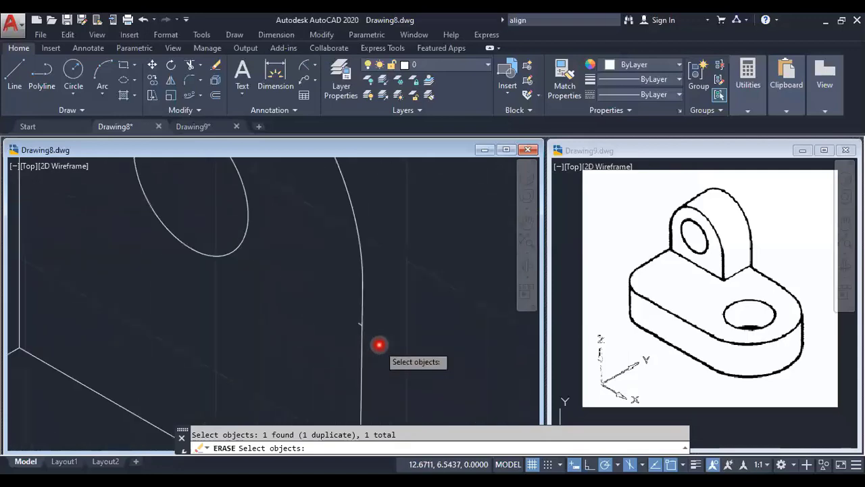
scroll(369, 337, "up", 4)
left_click(367, 293)
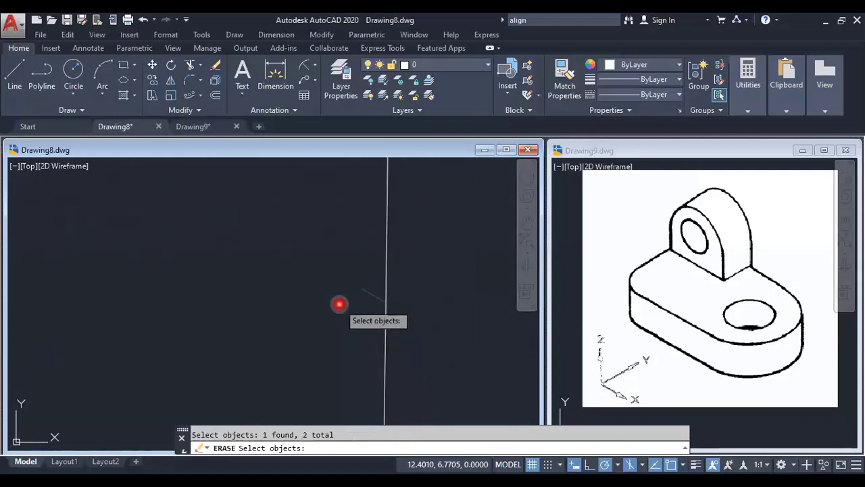
scroll(339, 304, "down", 6)
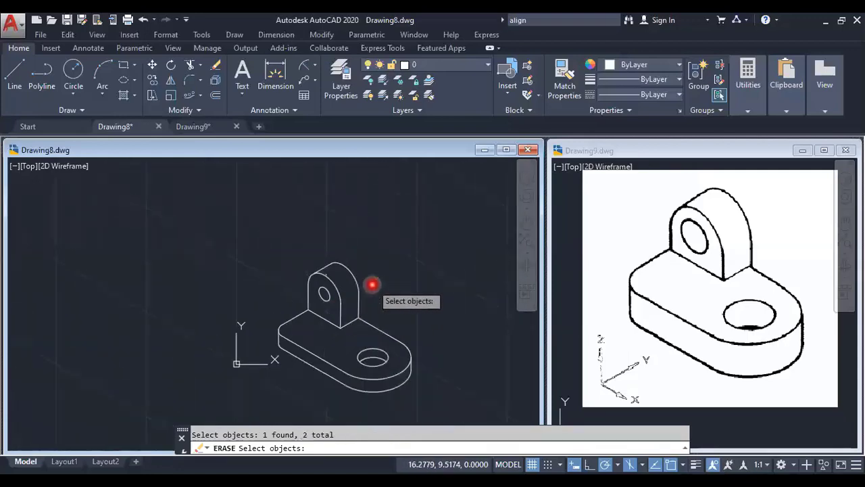
key("Return")
- Erase the short vertical stub above the front lug's arc
scroll(365, 282, "up", 5)
middle_click_drag(68, 231, 331, 283)
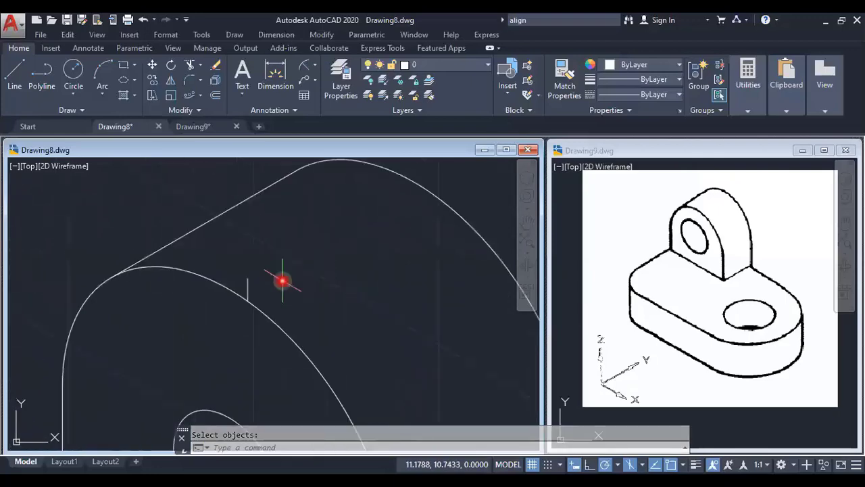
left_click(250, 289)
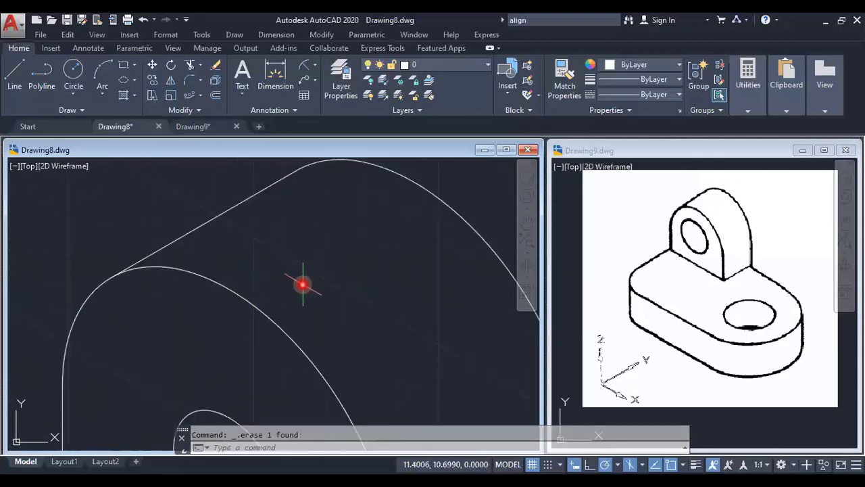
- Zoom All to view the whole finished drawing
scroll(302, 285, "down", 6)
scroll(332, 344, "up", 1)
type("z")
key("Return")
type("a")
key("Return")
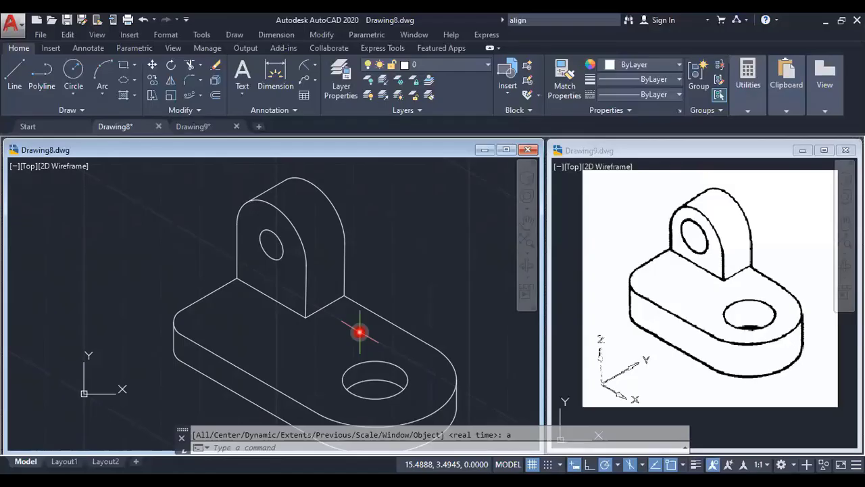